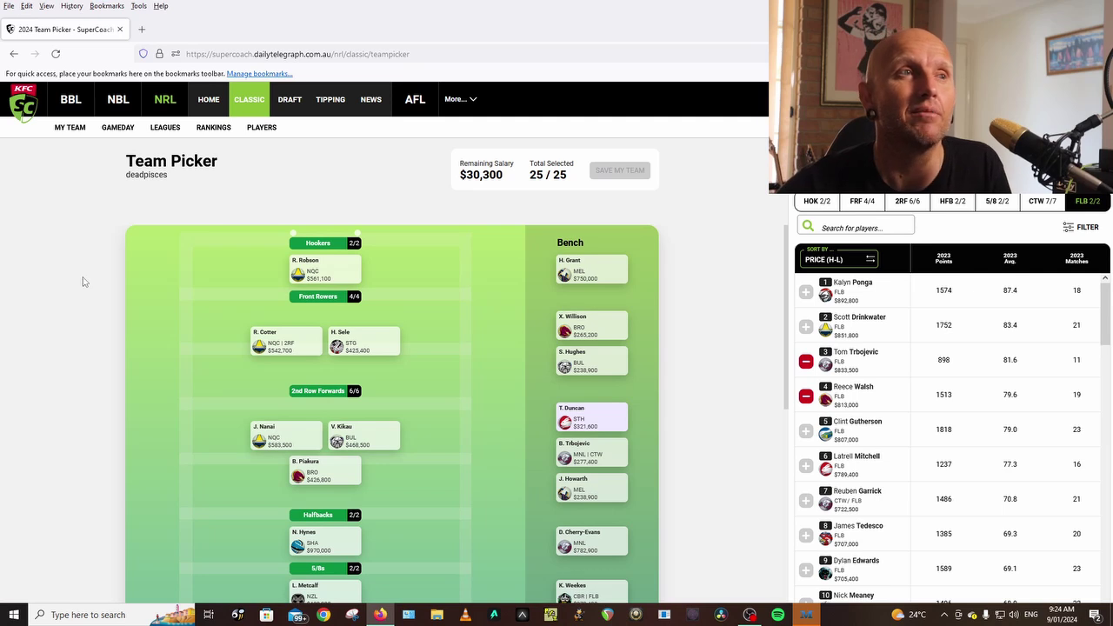
Look over the full 25-player squad and its bench, from the hookers down to the fullbacks
scroll(70, 294, "down", 5)
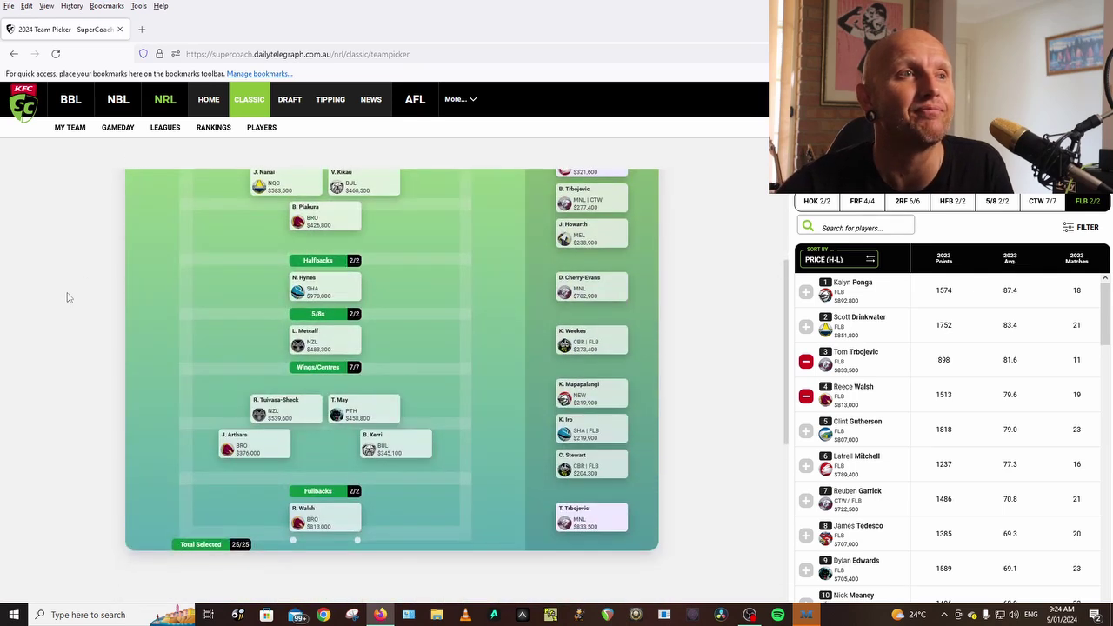
scroll(68, 297, "up", 5)
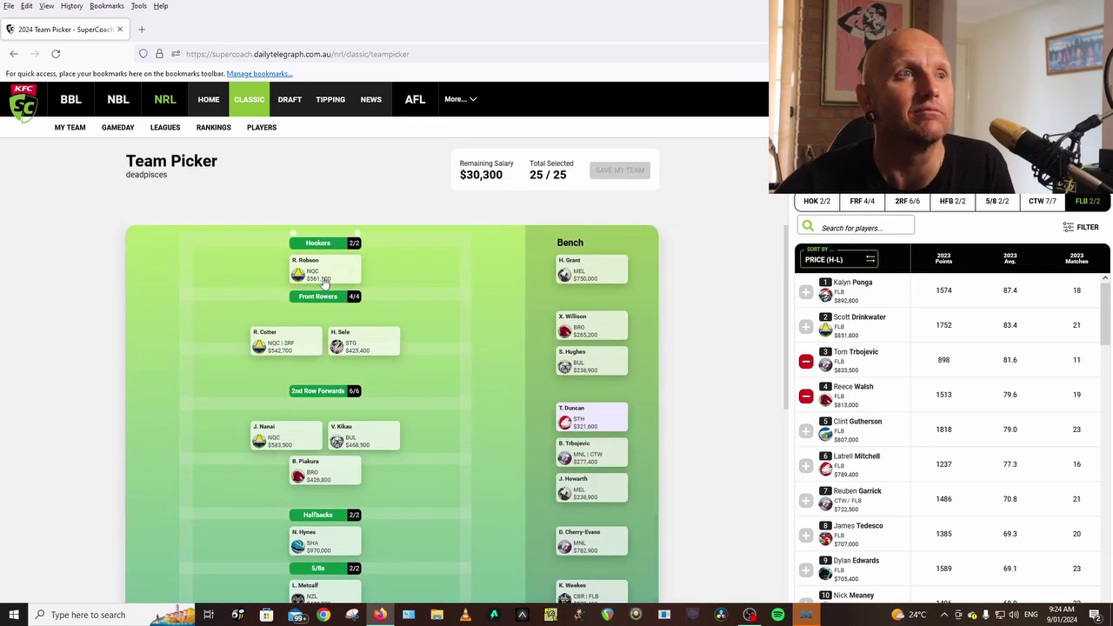
mouse_move(324, 281)
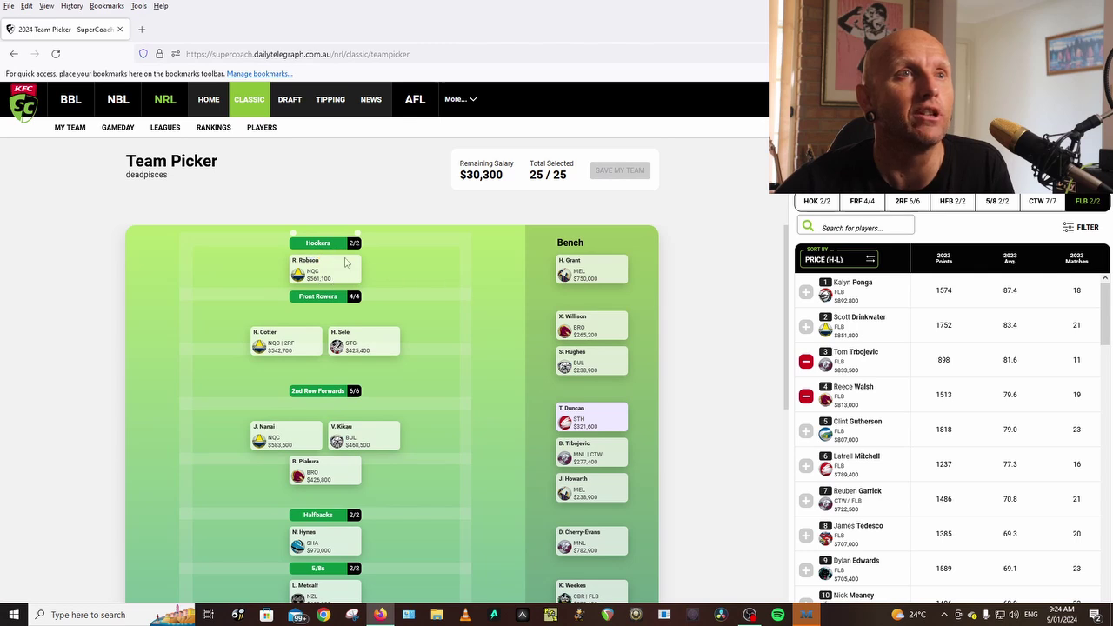
scroll(708, 296, "down", 2)
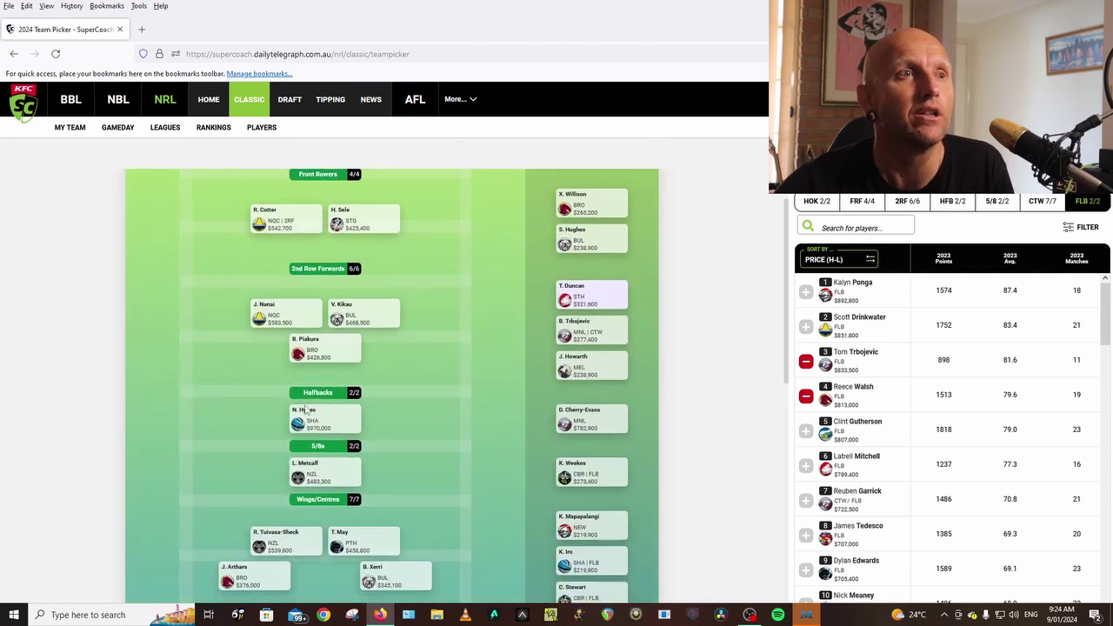
scroll(718, 428, "down", 4)
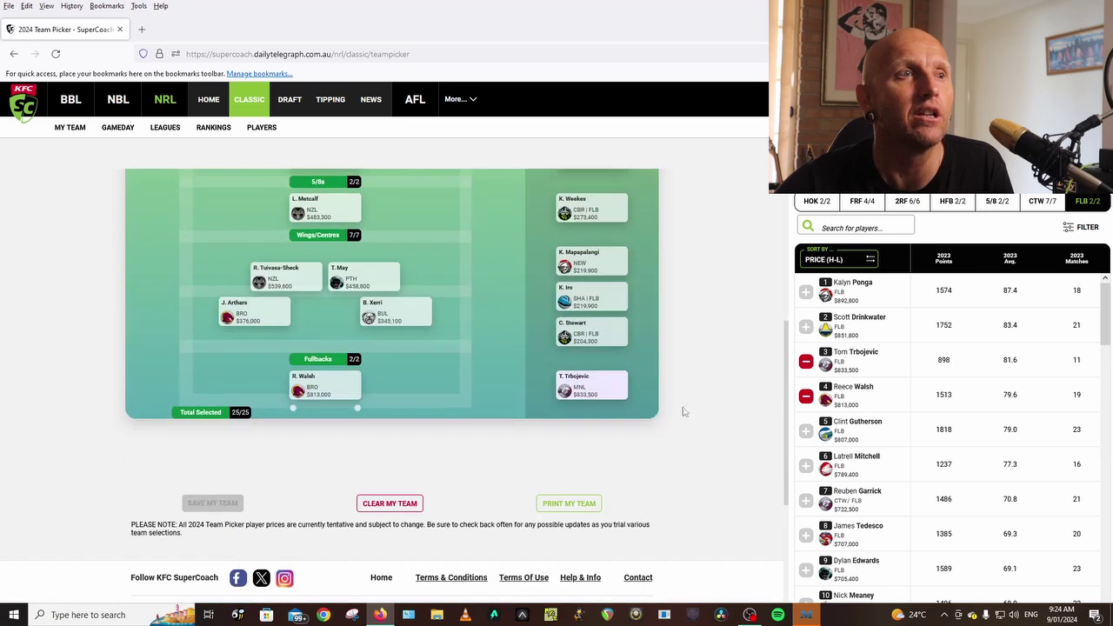
scroll(701, 415, "up", 3)
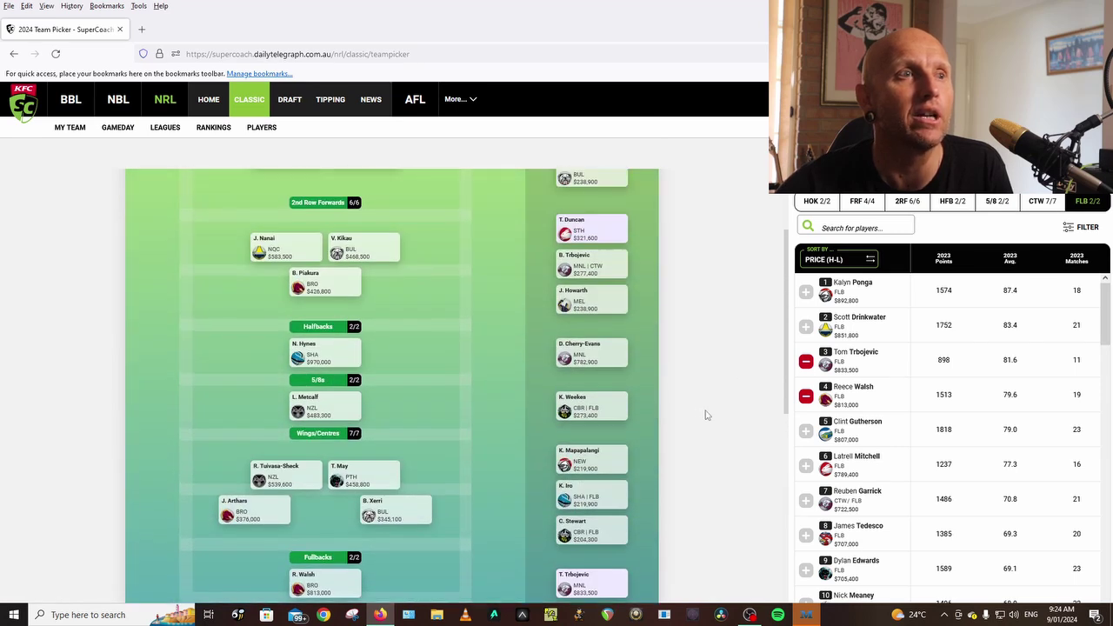
scroll(706, 415, "up", 3)
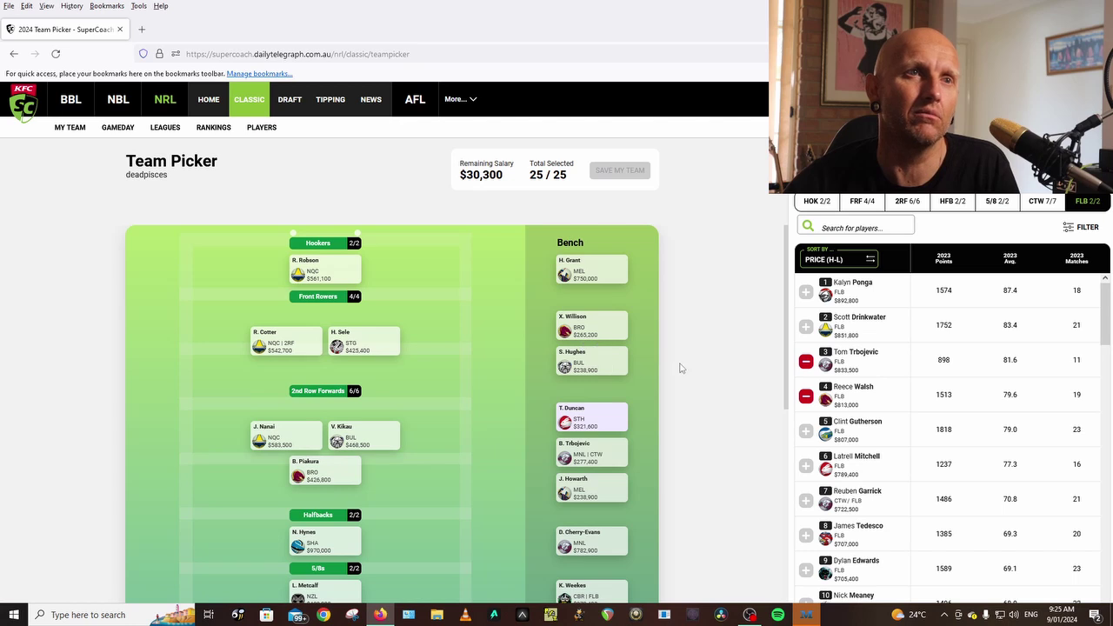
Examine the second row forwards, halfbacks and five-eighths, comparing the starters with their bench cover
scroll(683, 365, "down", 3)
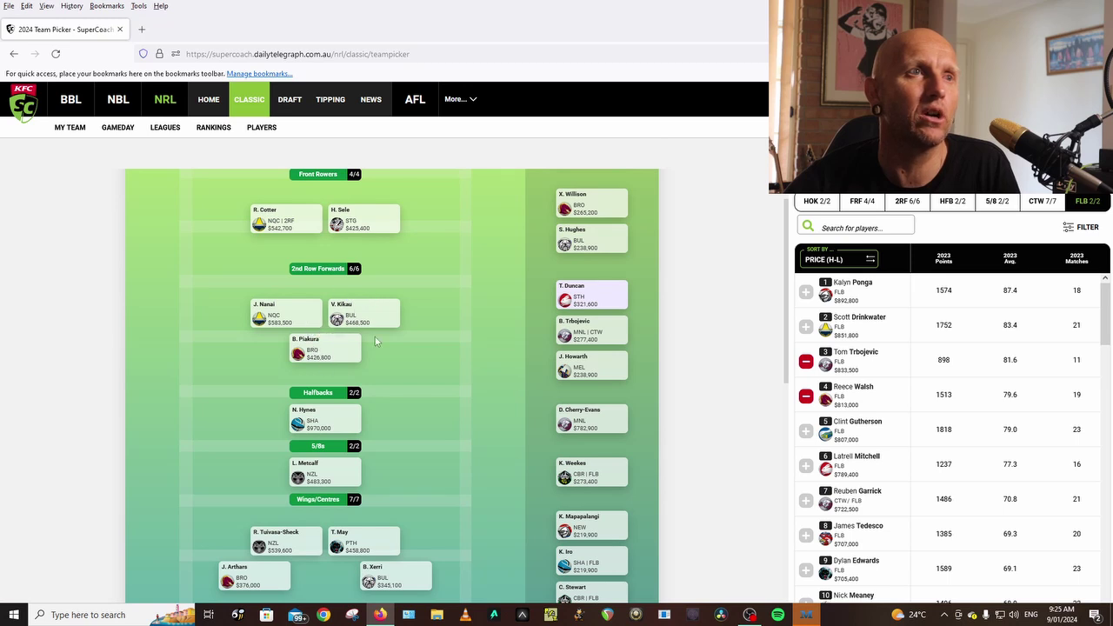
mouse_move(275, 313)
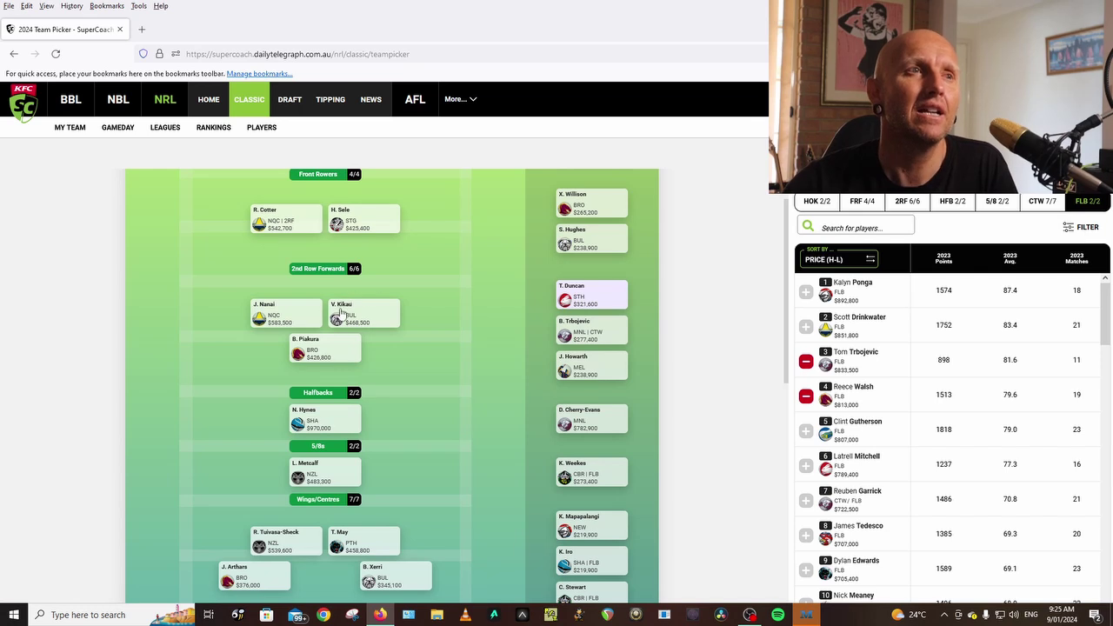
mouse_move(346, 310)
scroll(500, 415, "down", 2)
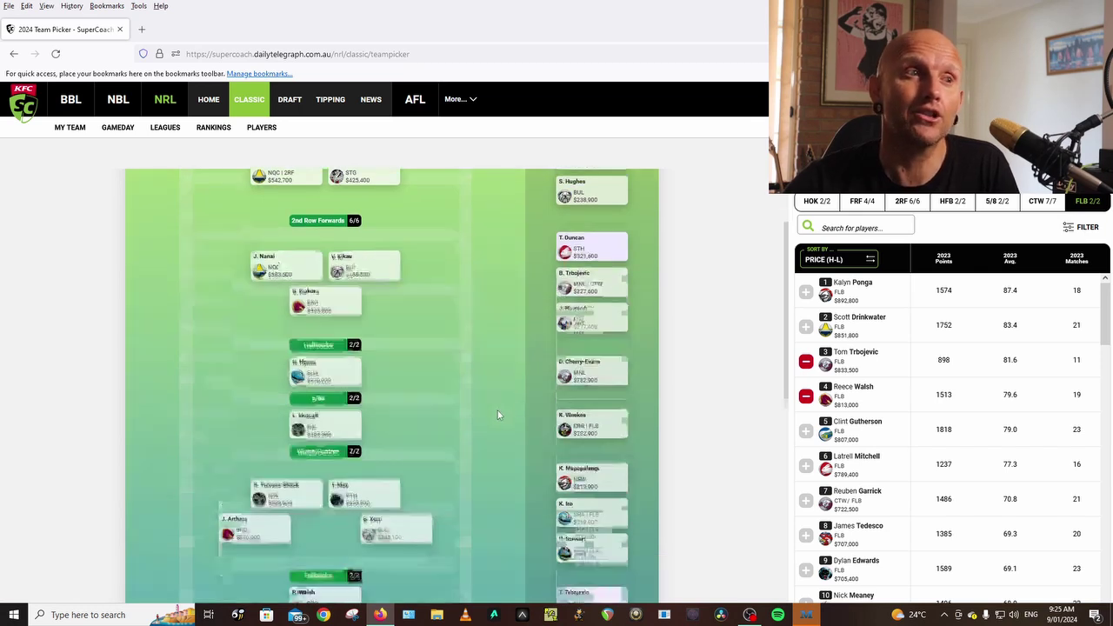
scroll(500, 414, "up", 2)
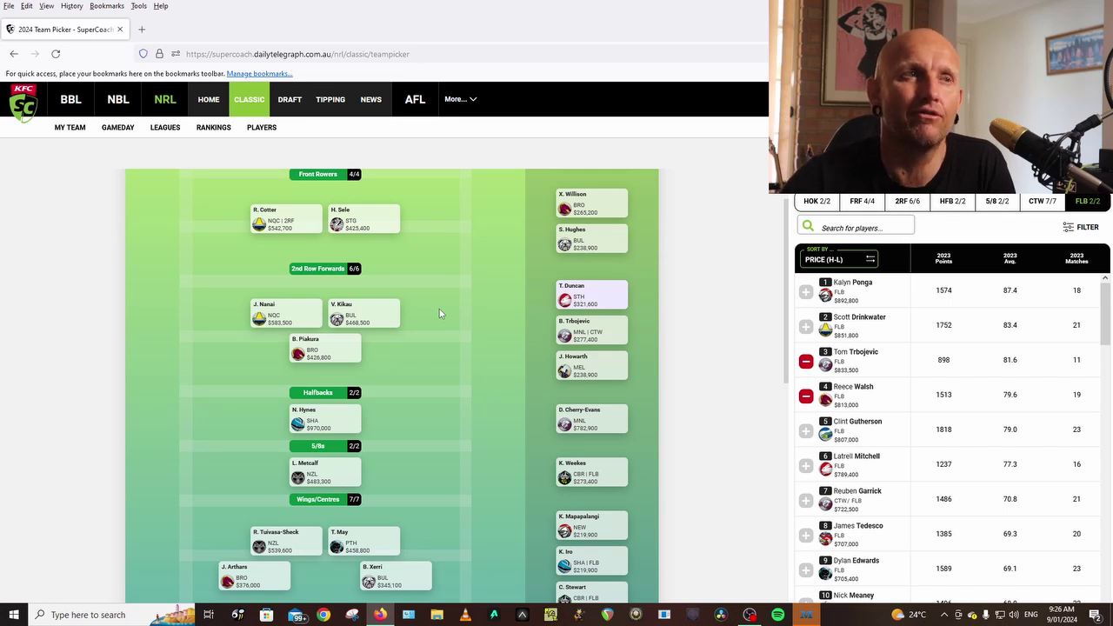
mouse_move(320, 350)
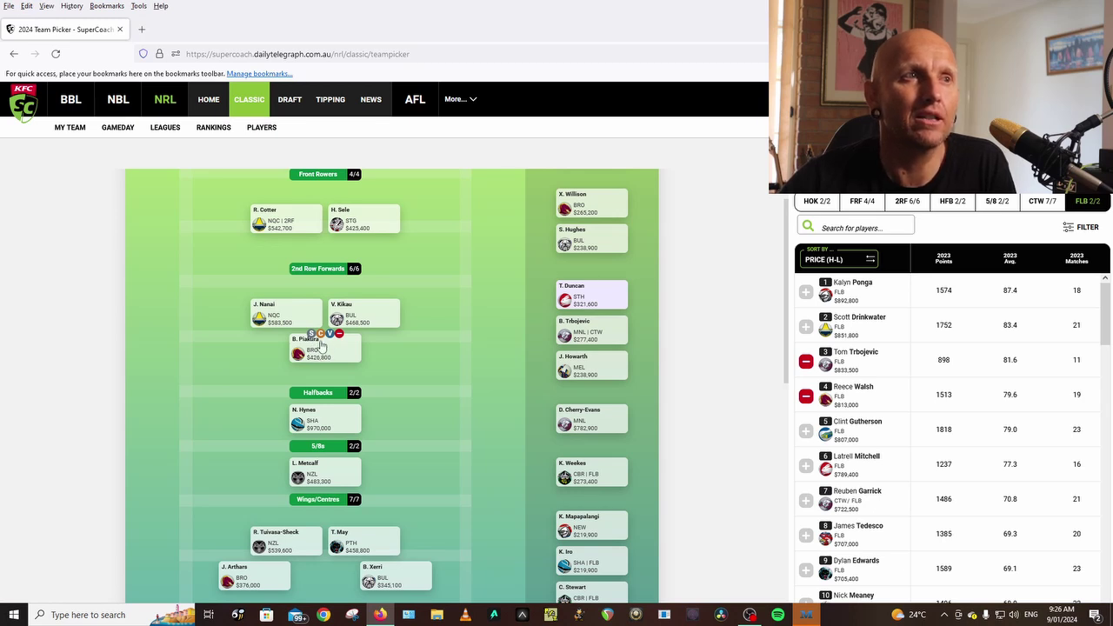
mouse_move(574, 296)
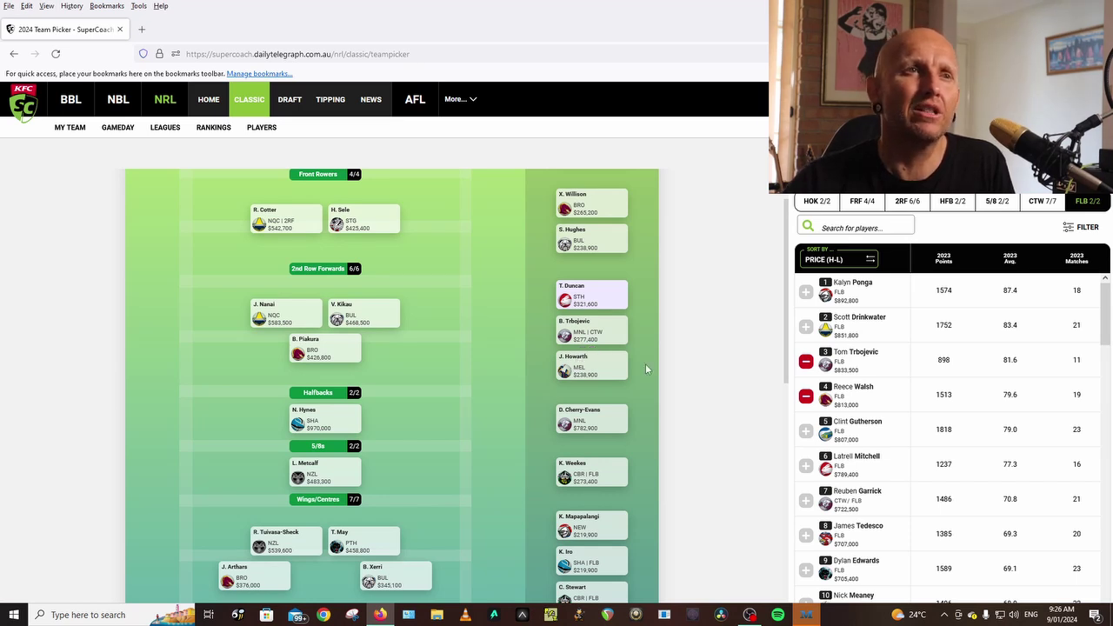
mouse_move(581, 365)
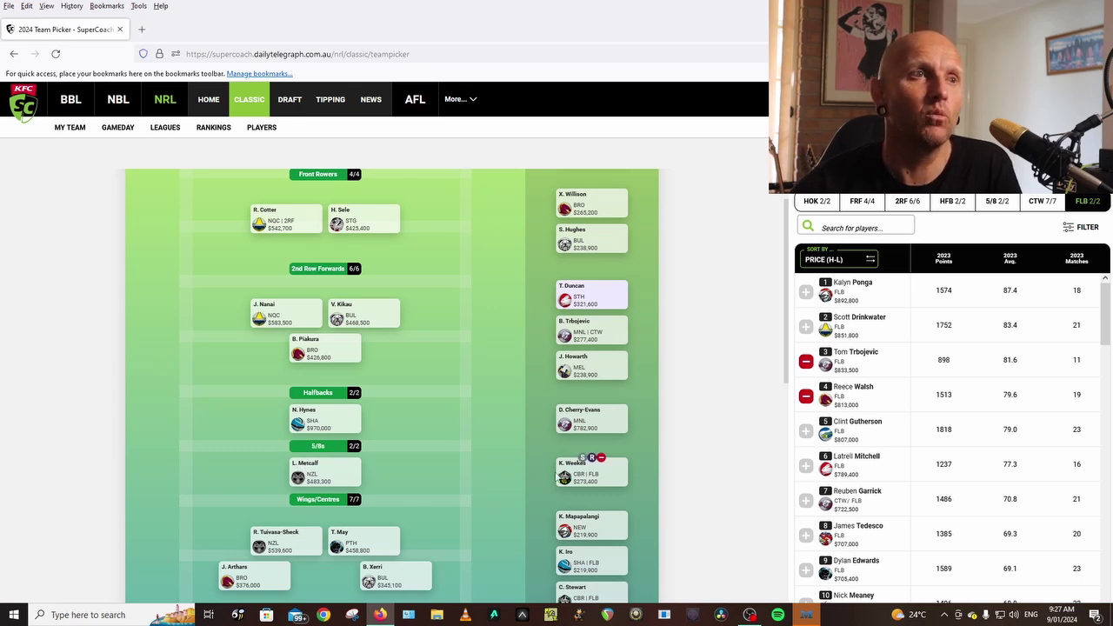
mouse_move(322, 474)
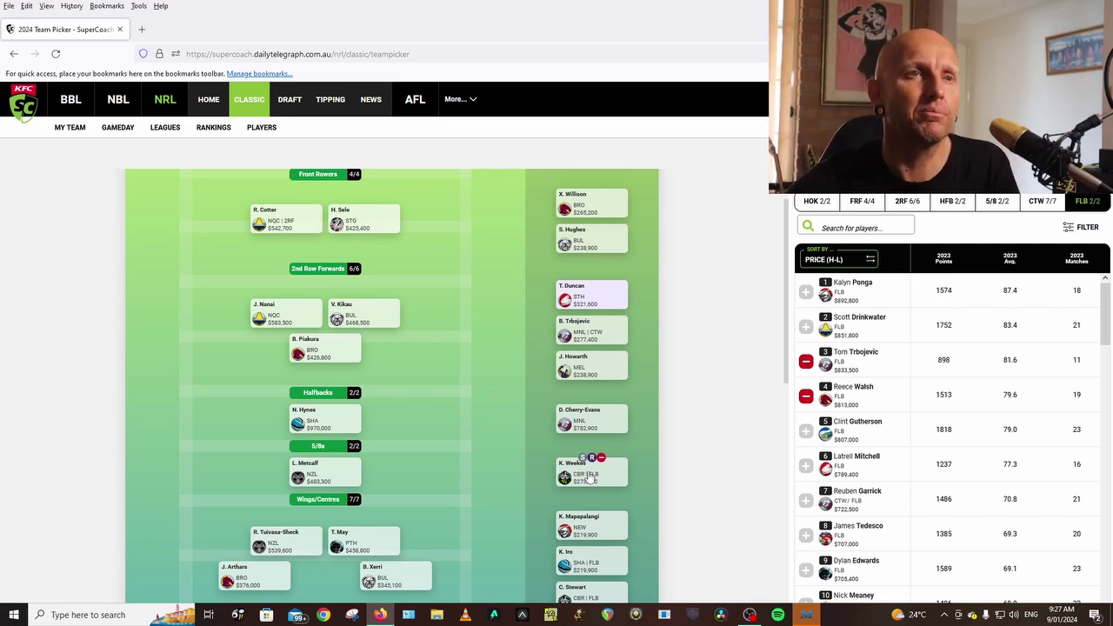
Examine the wings/centres and fullbacks, including their bench players and prices
scroll(706, 466, "down", 1)
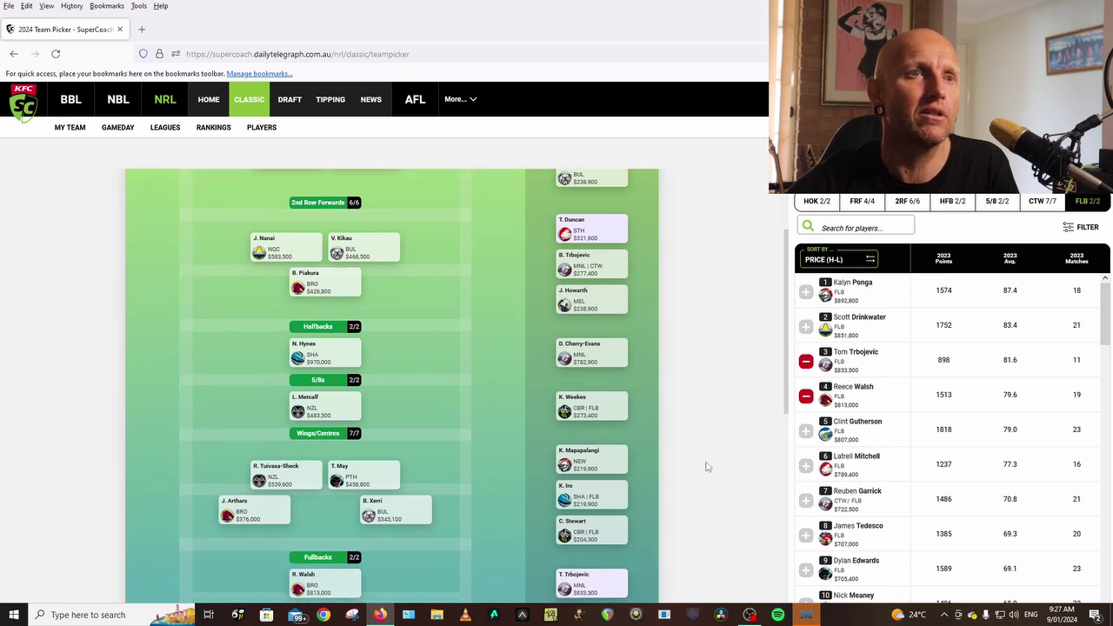
scroll(707, 466, "down", 1)
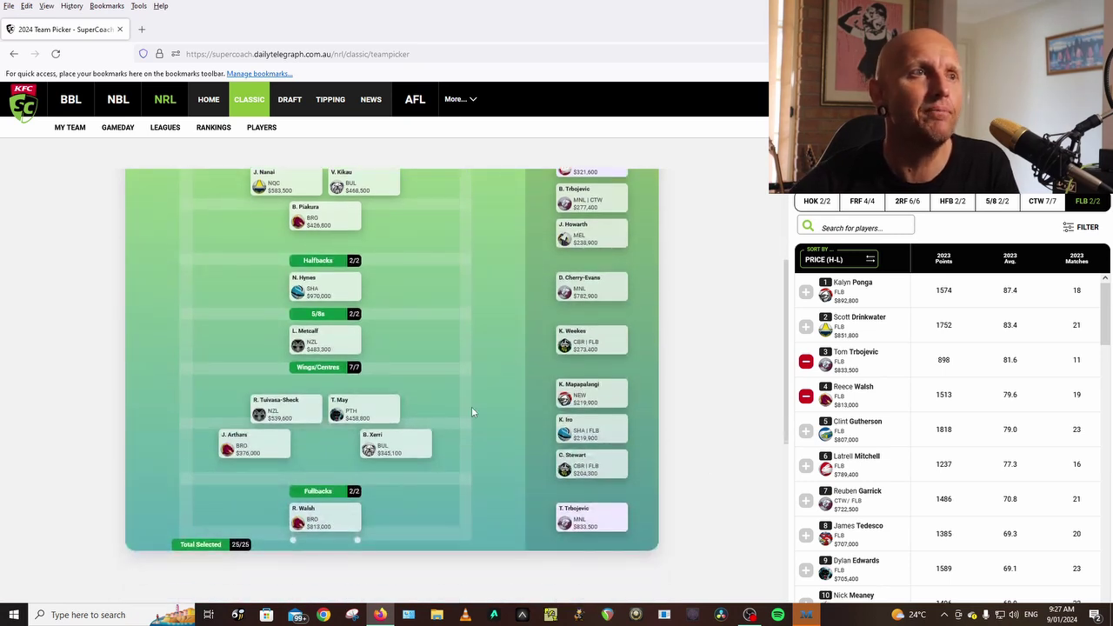
mouse_move(275, 406)
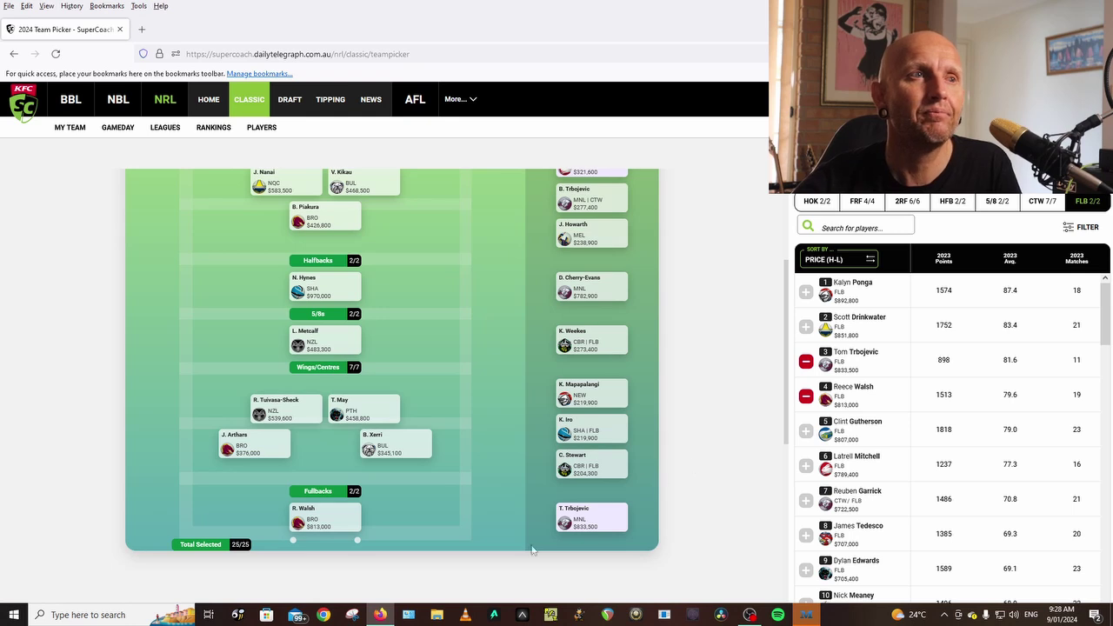
mouse_move(381, 446)
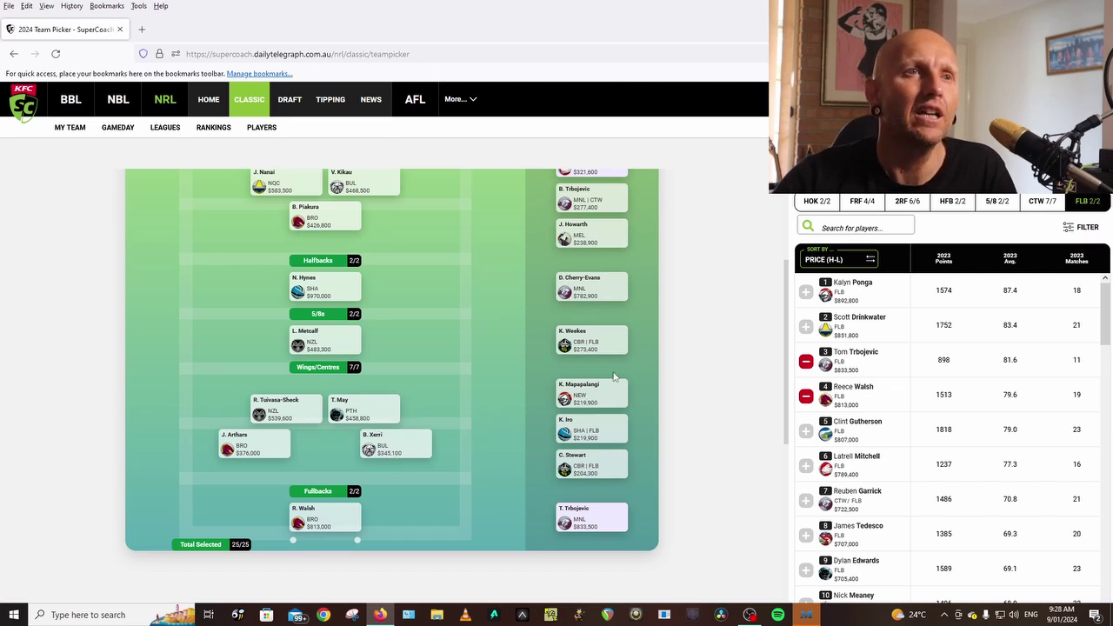
mouse_move(594, 393)
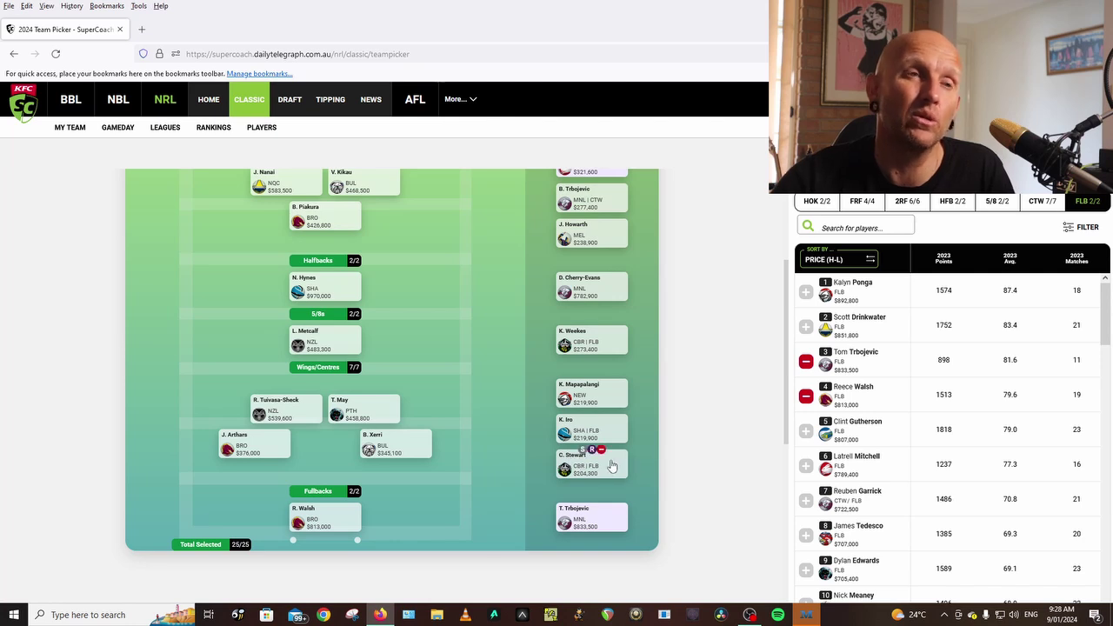
scroll(734, 412, "up", 1)
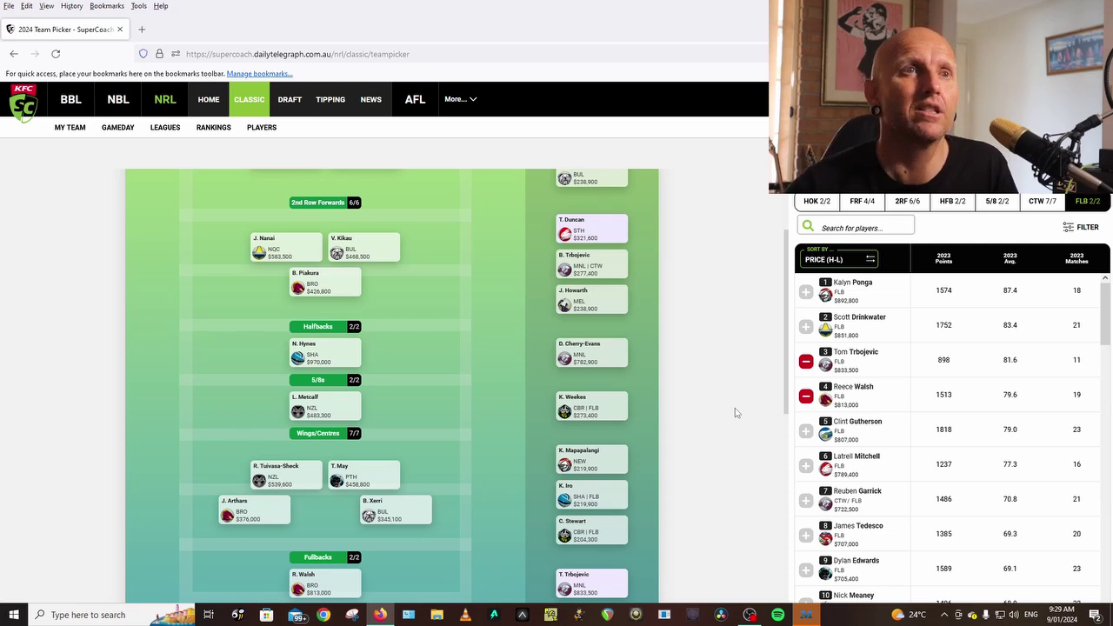
scroll(733, 418, "down", 3)
scroll(731, 420, "up", 3)
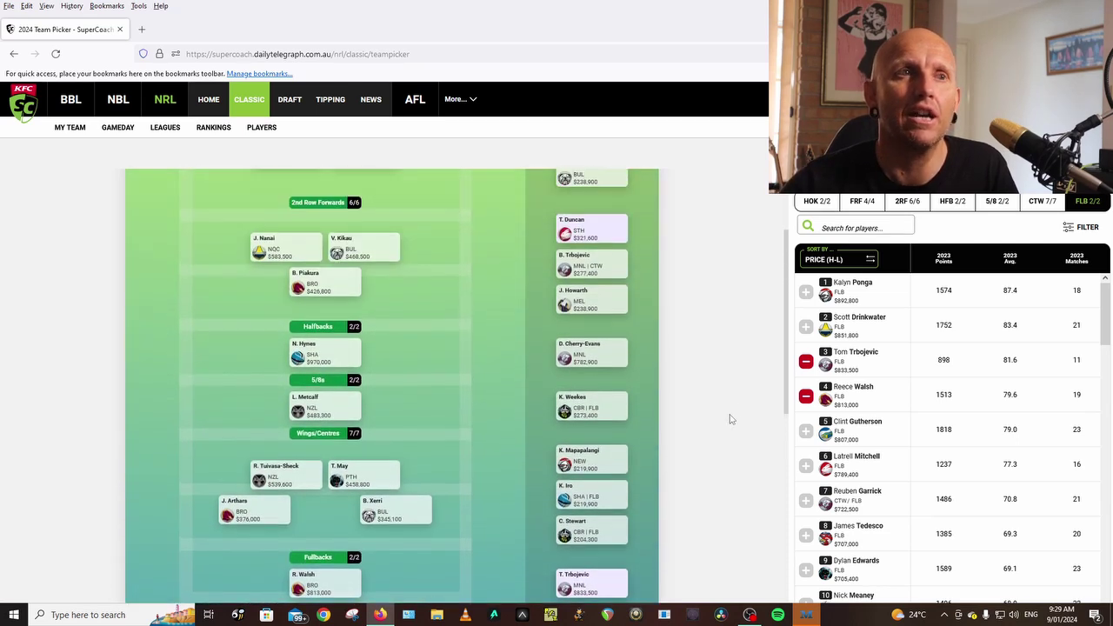
scroll(731, 420, "down", 3)
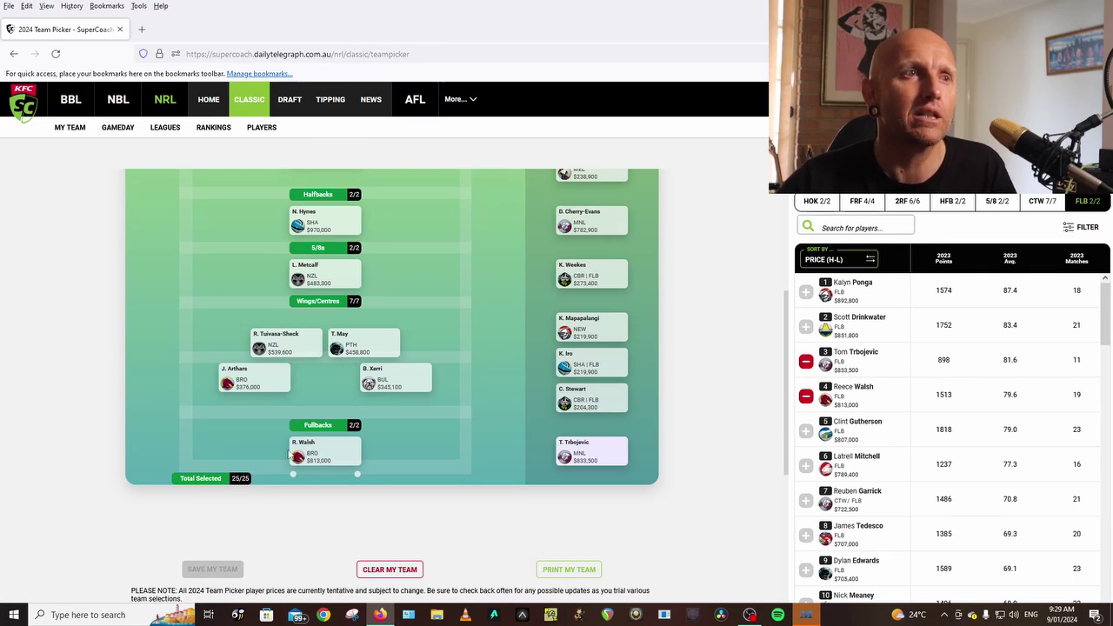
mouse_move(578, 449)
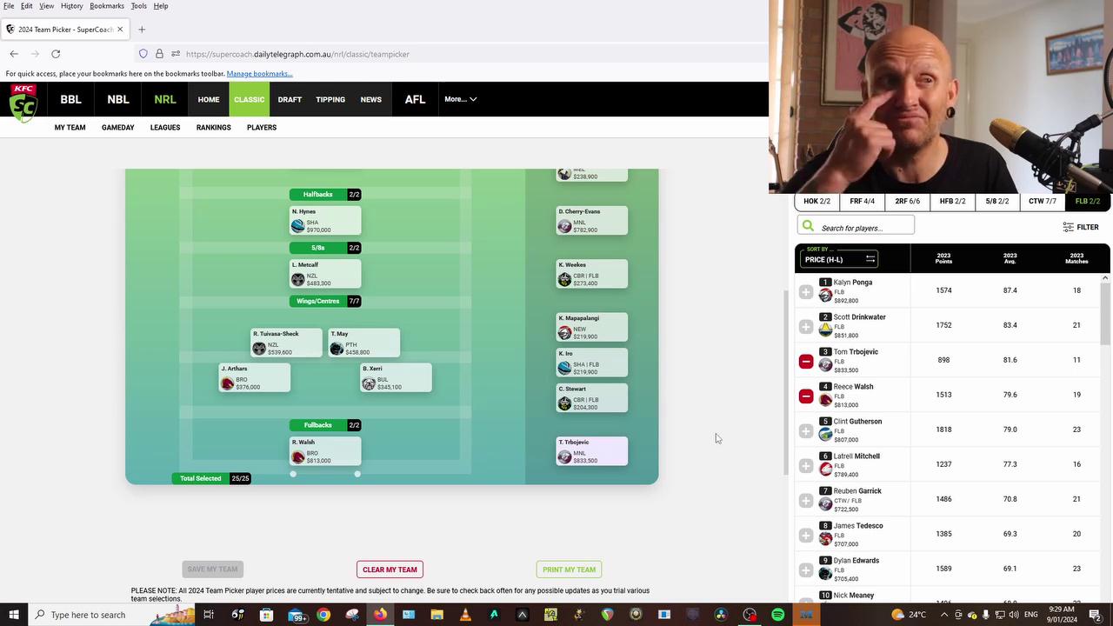
Review the whole lineup again, checking the hookers, forwards, backs and both fullbacks against the bench
scroll(718, 431, "up", 2)
scroll(719, 432, "up", 2)
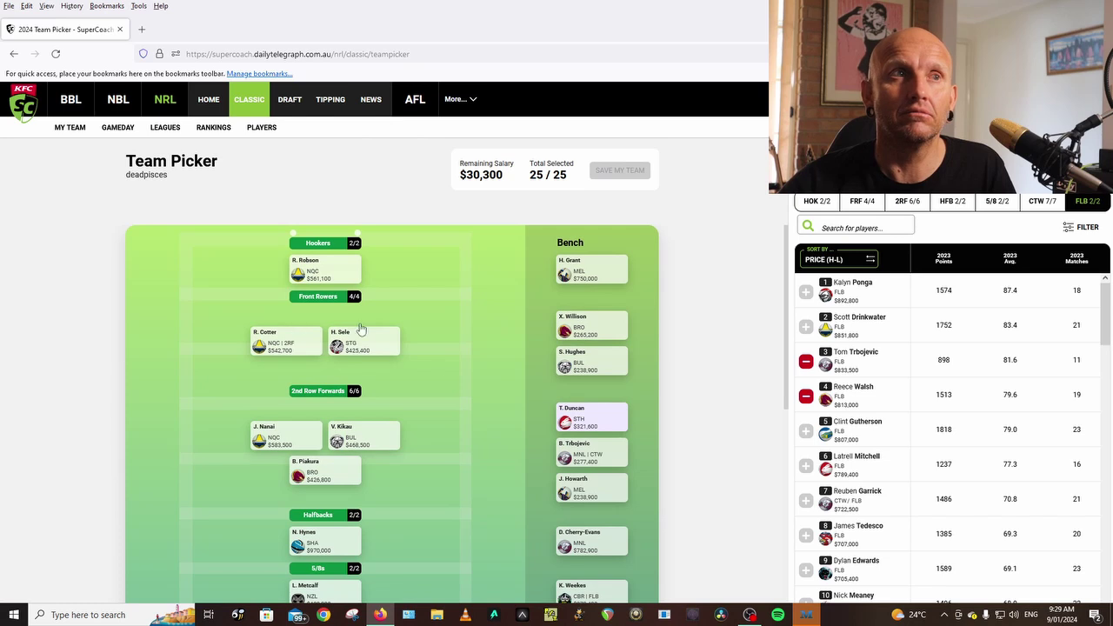
scroll(713, 394, "down", 2)
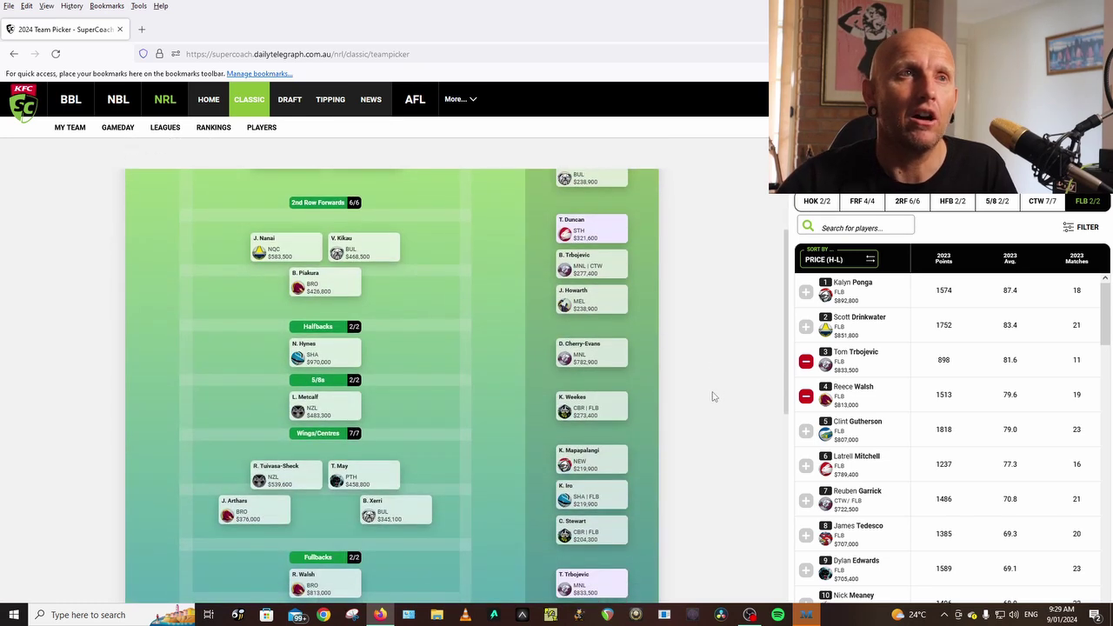
scroll(713, 395, "up", 3)
scroll(759, 439, "down", 4)
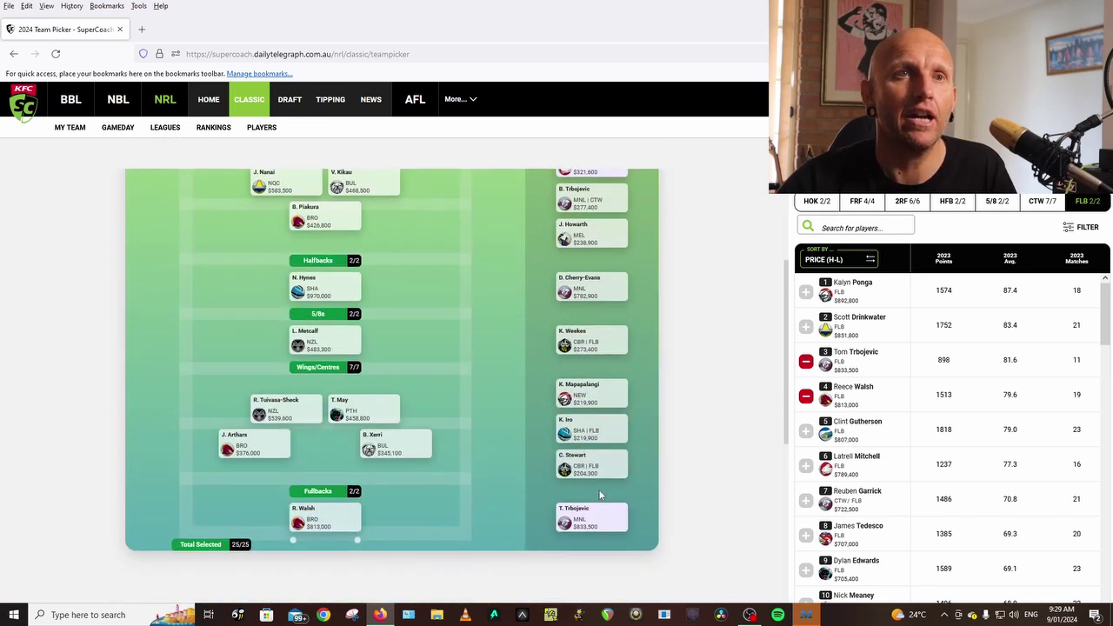
mouse_move(302, 520)
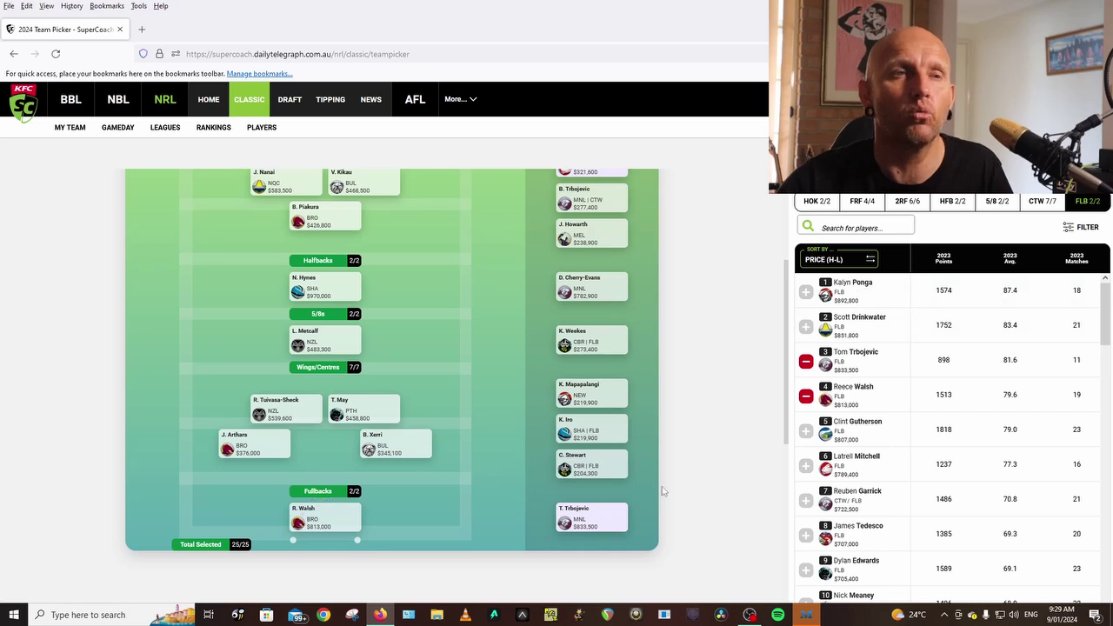
scroll(693, 489, "up", 3)
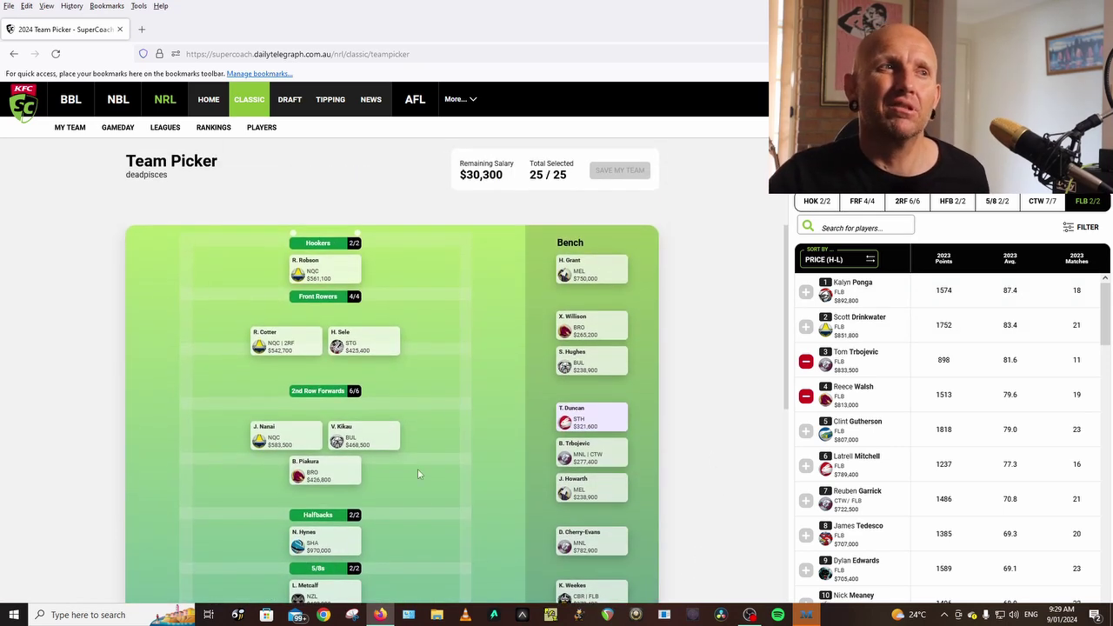
mouse_move(581, 273)
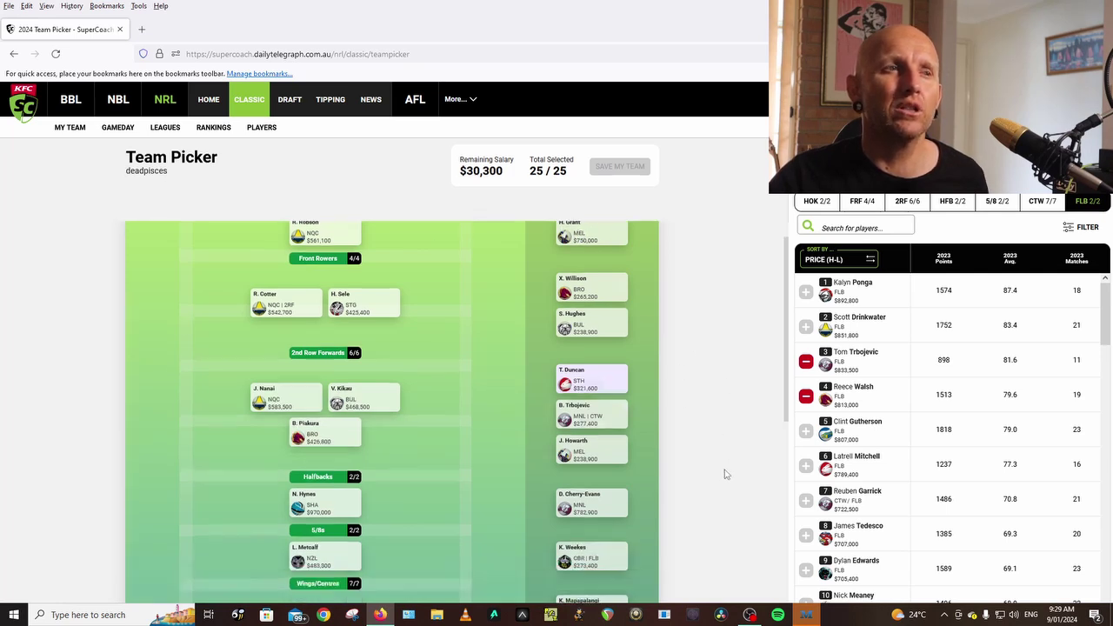
scroll(266, 572, "down", 3)
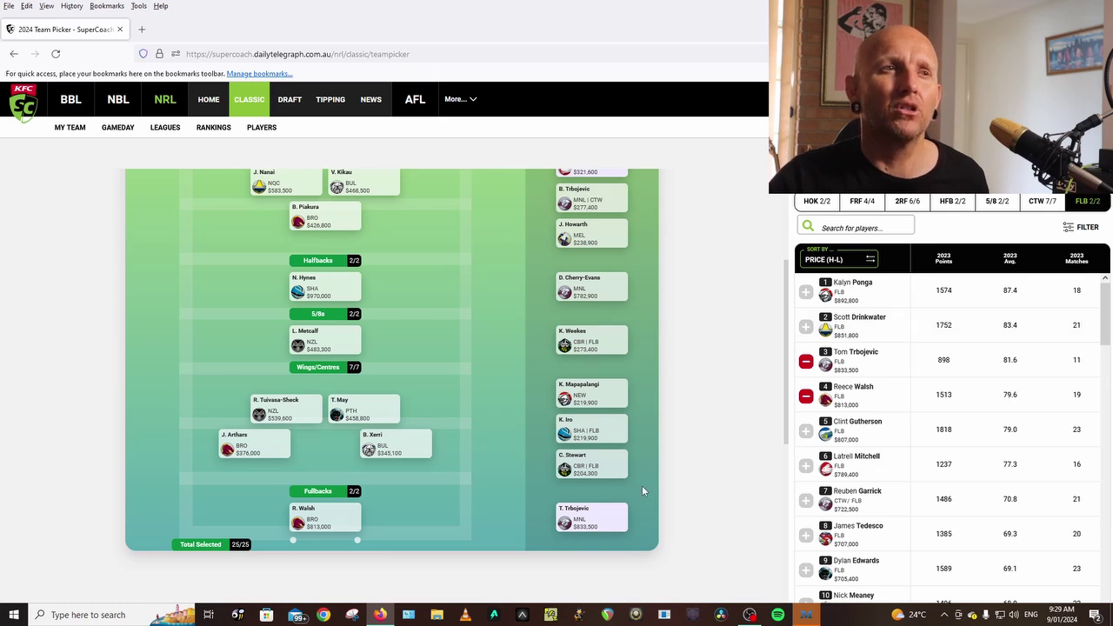
scroll(703, 490, "up", 3)
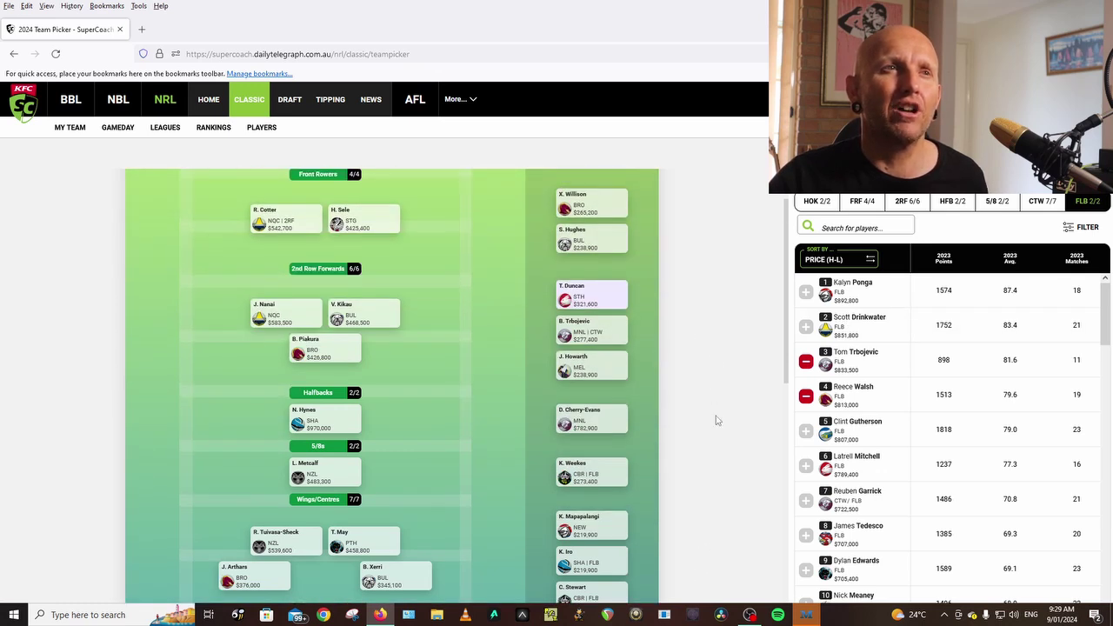
scroll(711, 417, "up", 1)
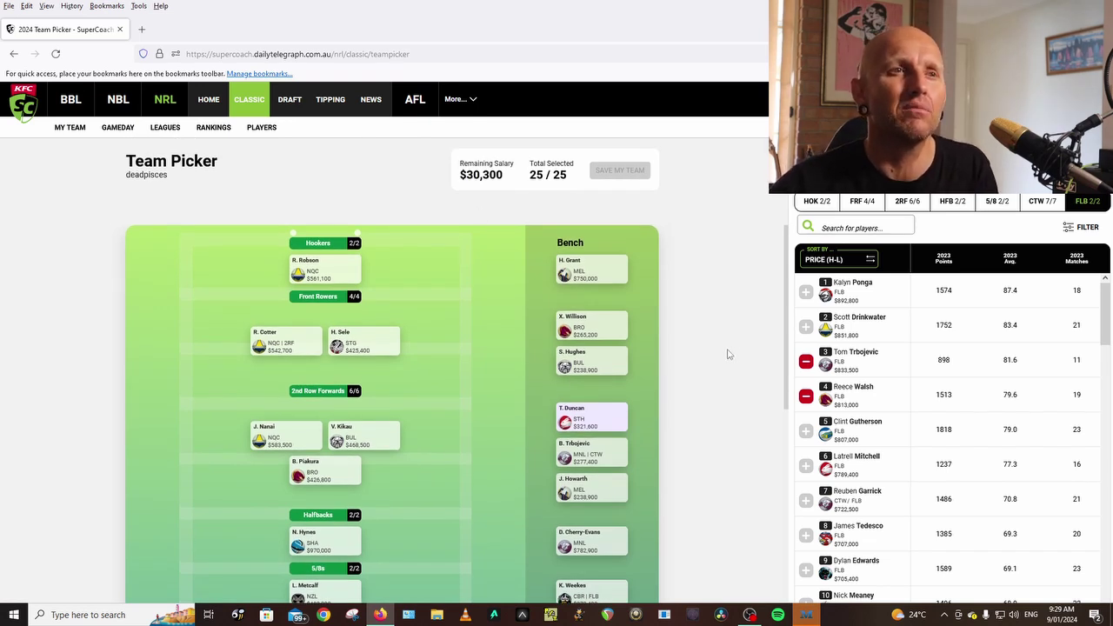
scroll(729, 354, "down", 3)
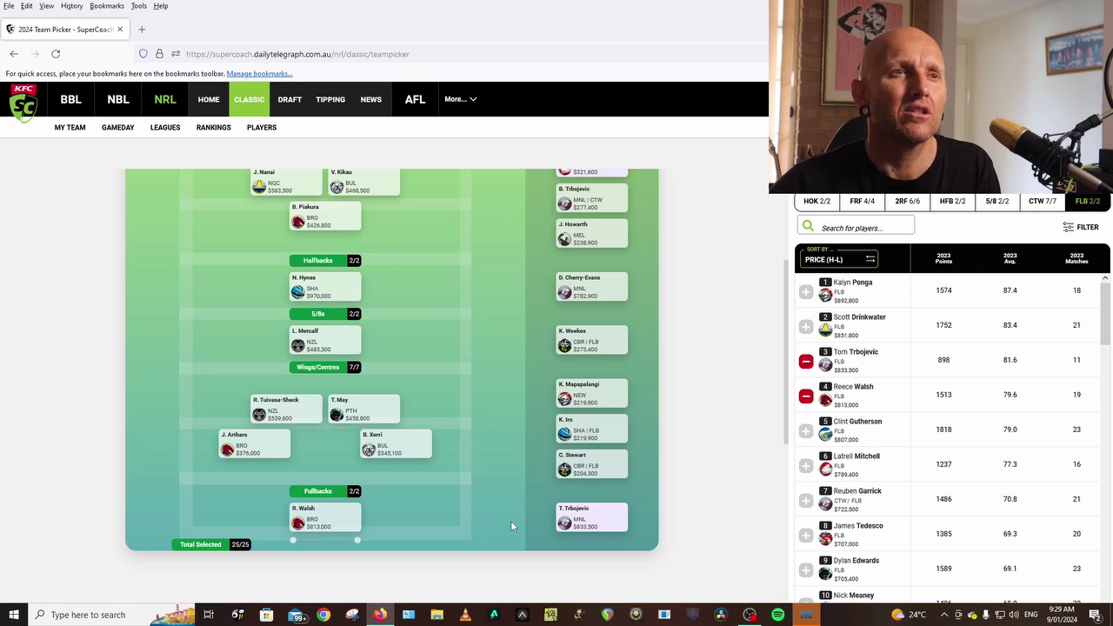
scroll(699, 455, "up", 1)
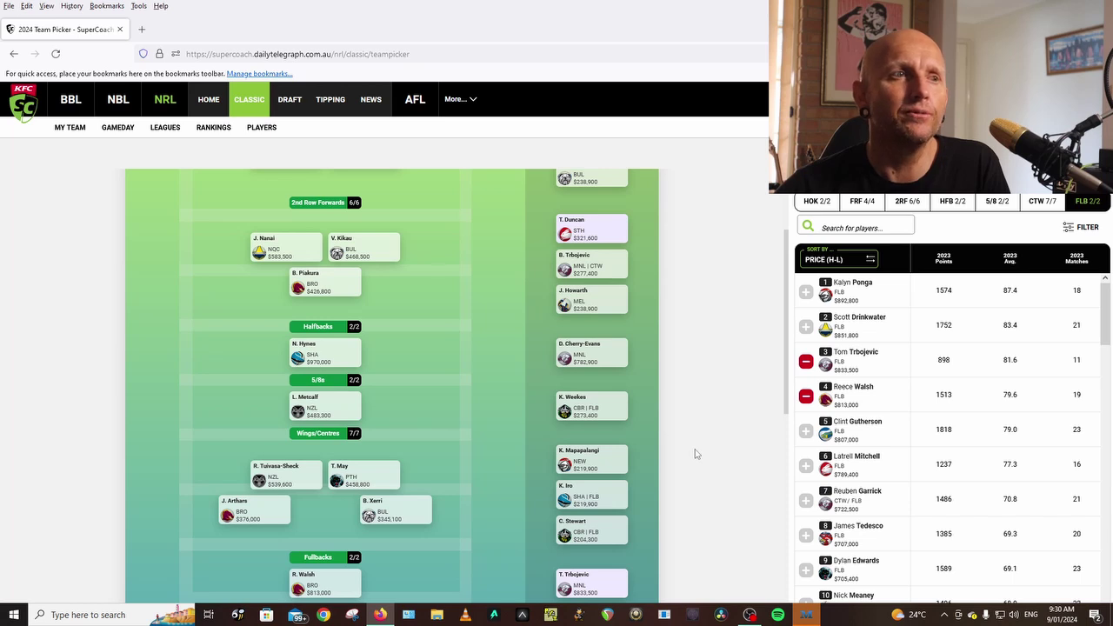
Examine the starting hooker, front rowers and second row forwards one by one within the full squad
scroll(696, 453, "up", 5)
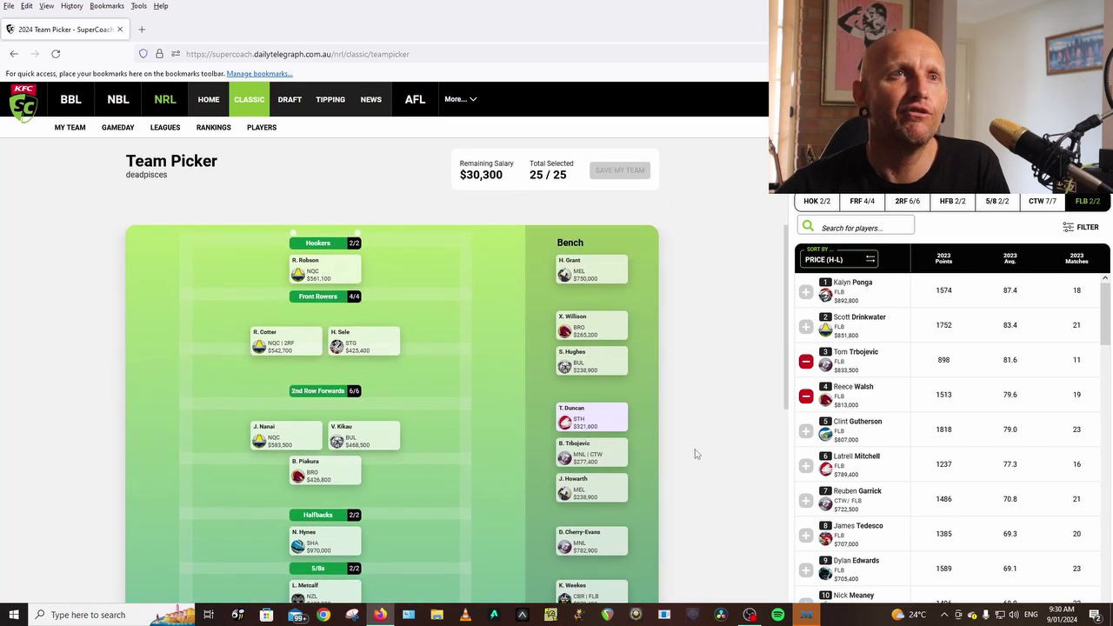
scroll(696, 453, "down", 5)
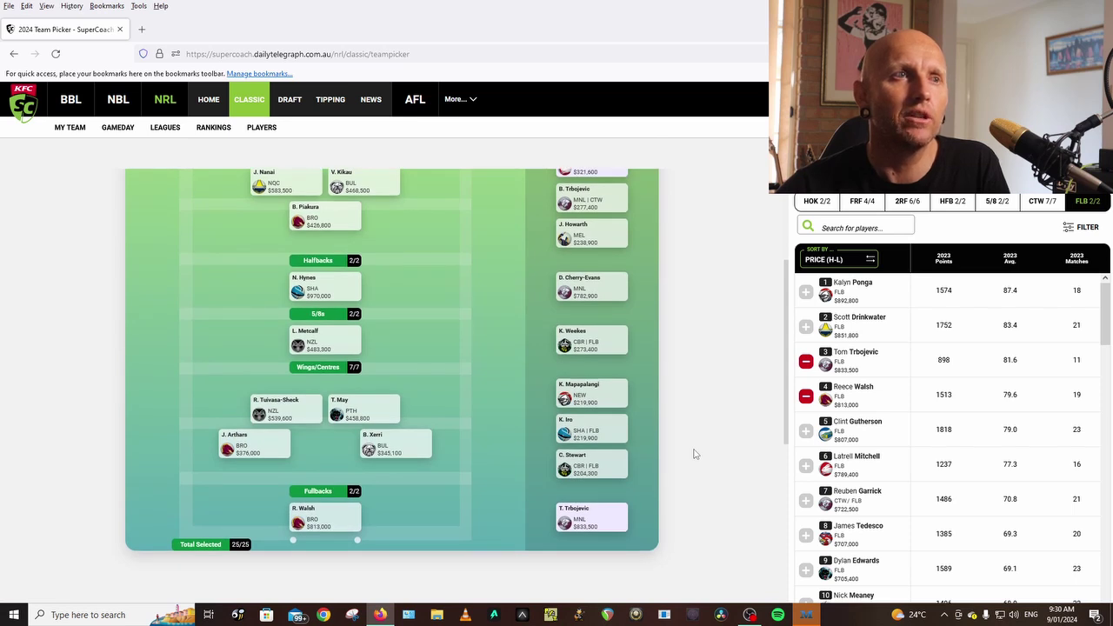
scroll(694, 453, "up", 1)
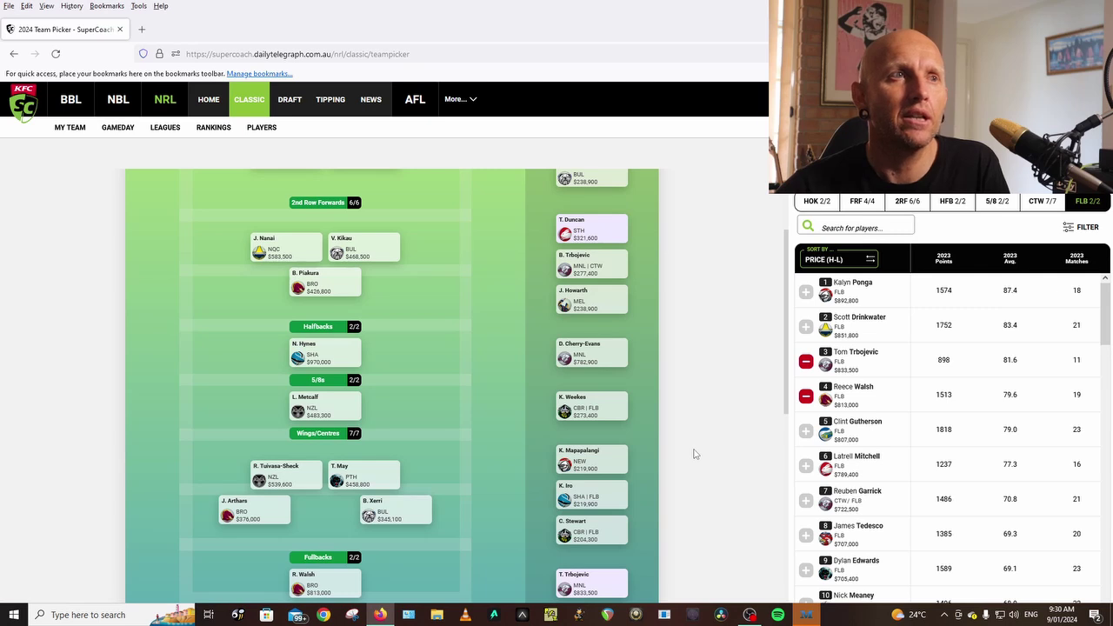
scroll(694, 454, "up", 1)
scroll(694, 453, "up", 2)
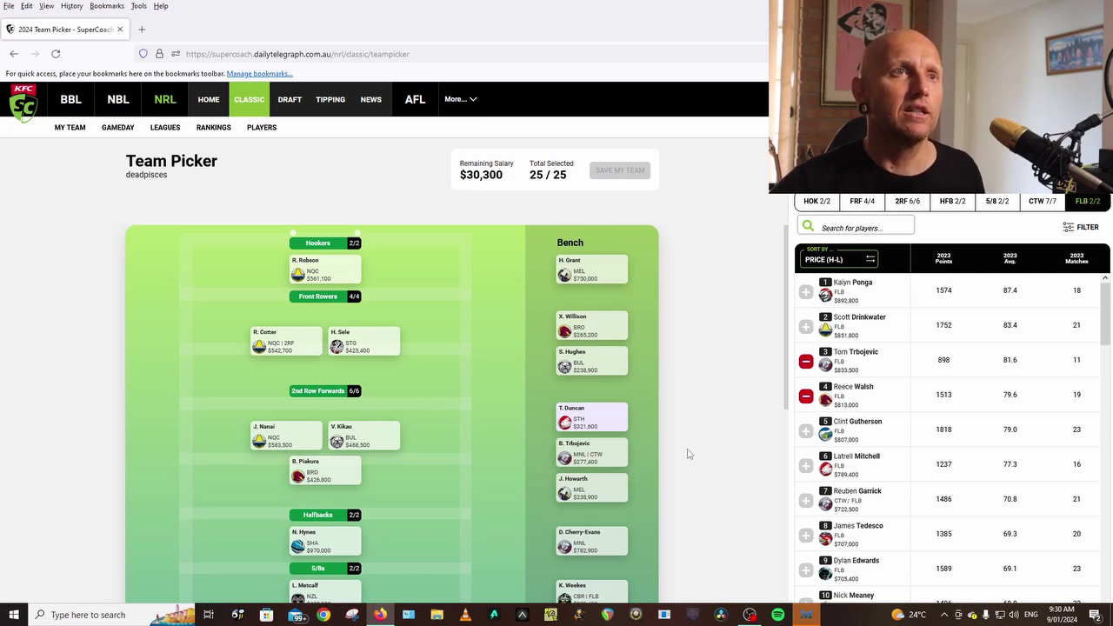
mouse_move(319, 263)
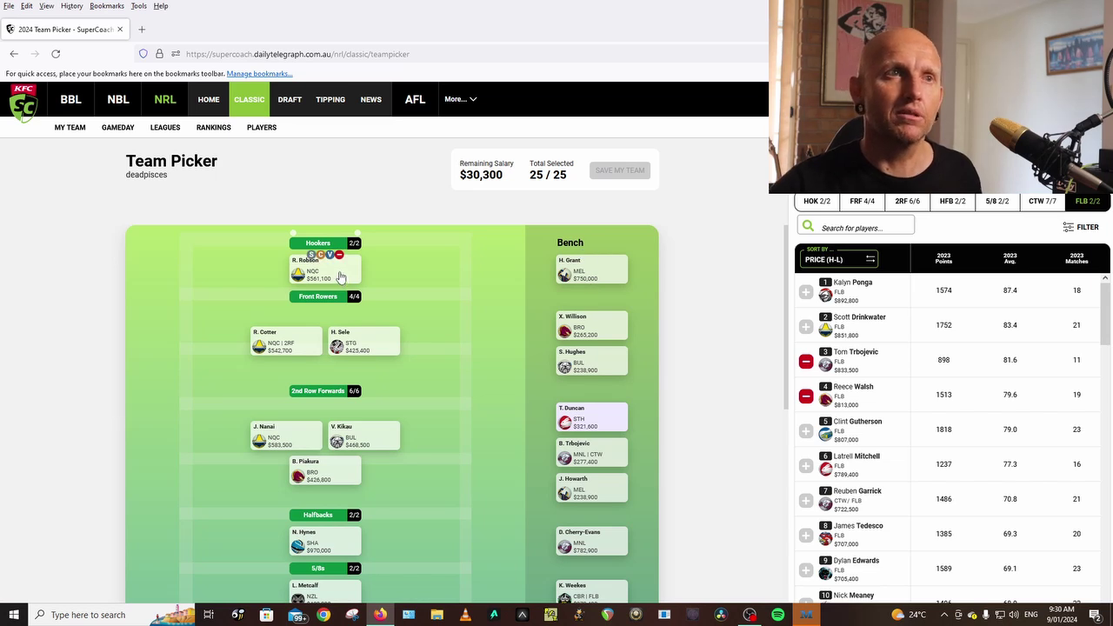
mouse_move(274, 347)
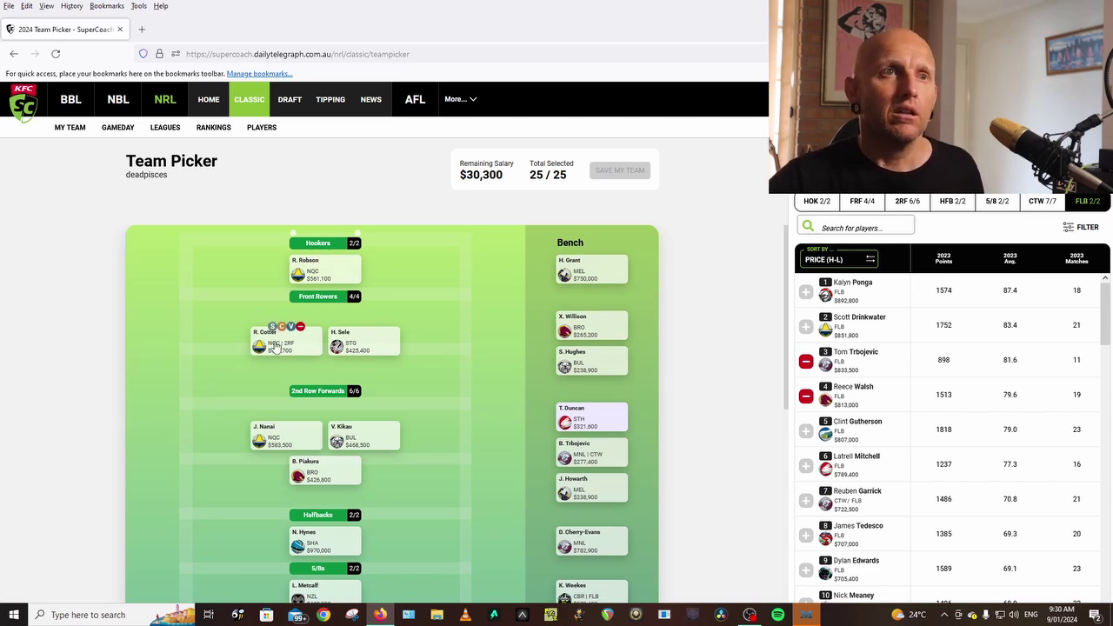
mouse_move(351, 342)
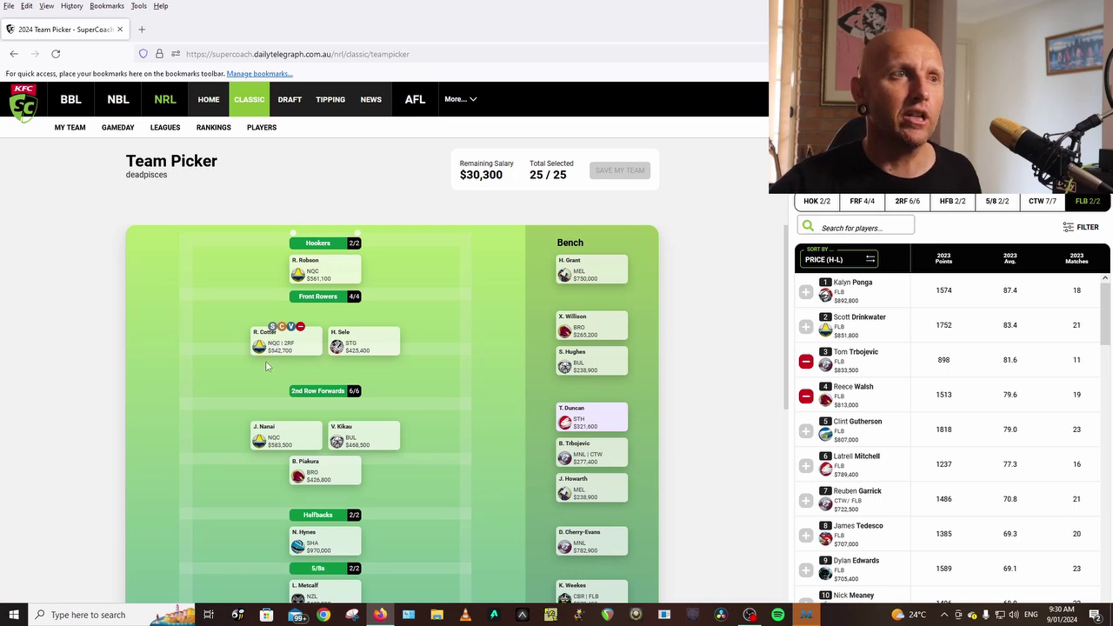
mouse_move(333, 483)
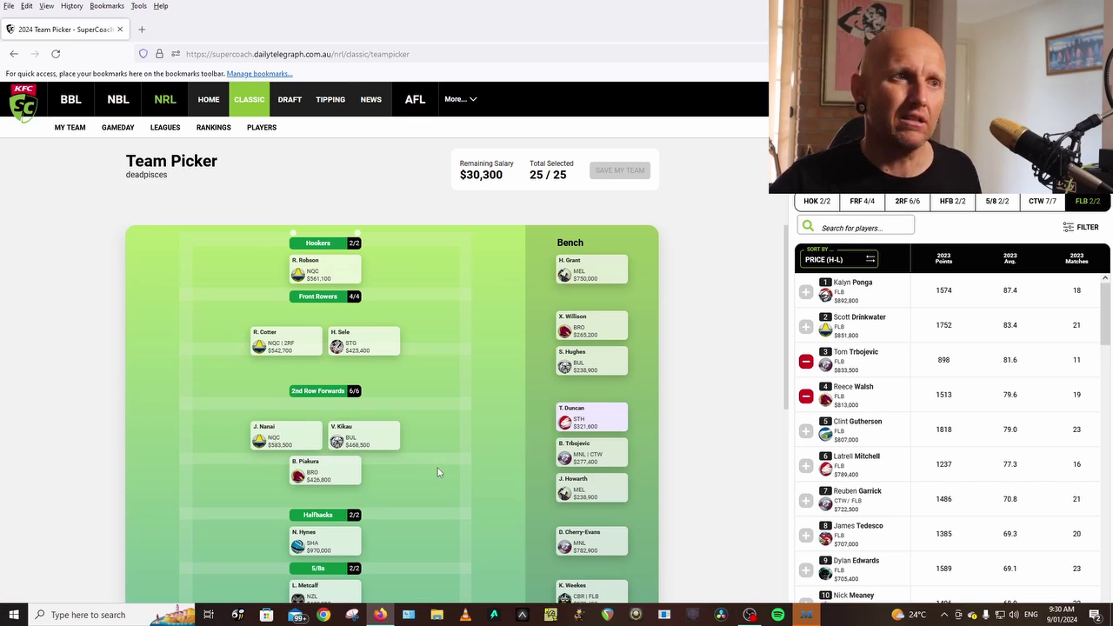
Examine the halfbacks, five-eighth, wings/centres and both fullbacks, including the benched halfback and fullback
scroll(437, 467, "down", 3)
mouse_move(315, 352)
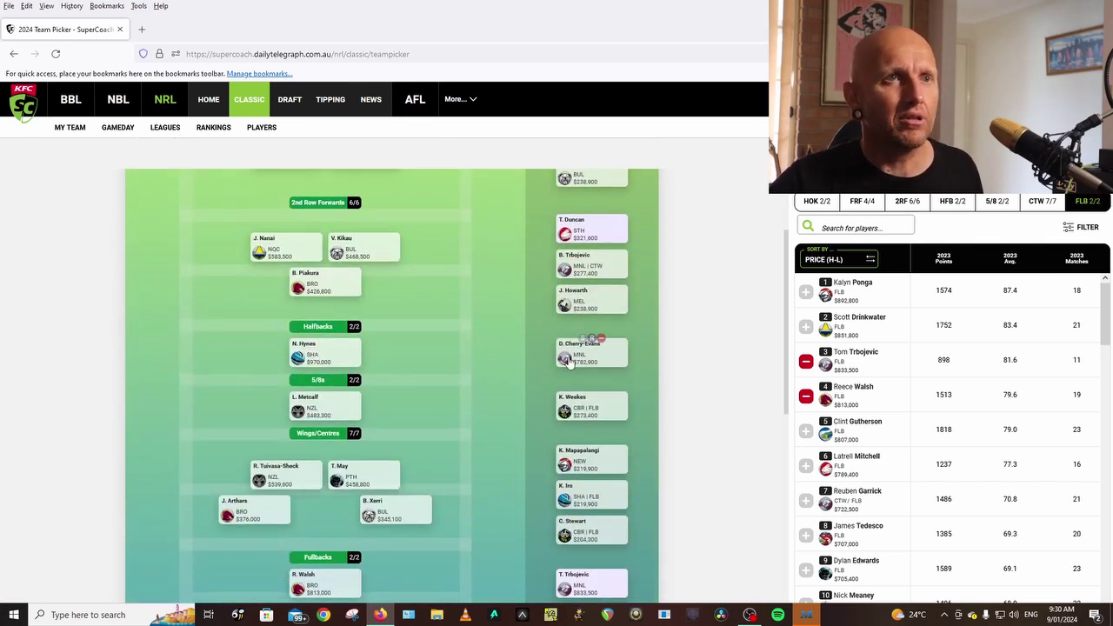
mouse_move(332, 411)
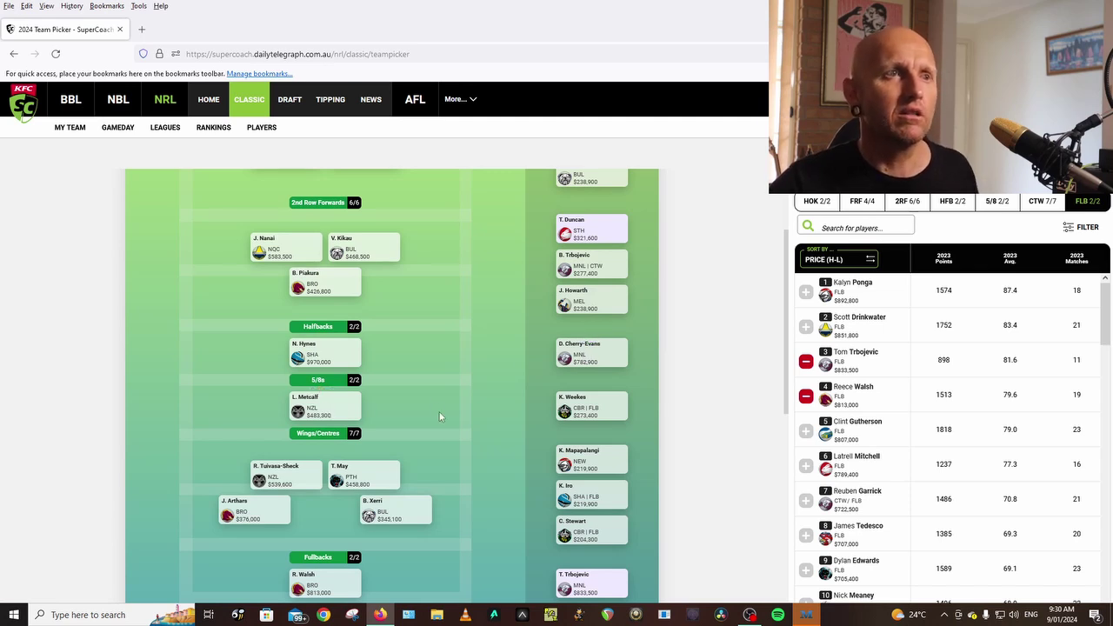
scroll(478, 458, "down", 1)
mouse_move(244, 452)
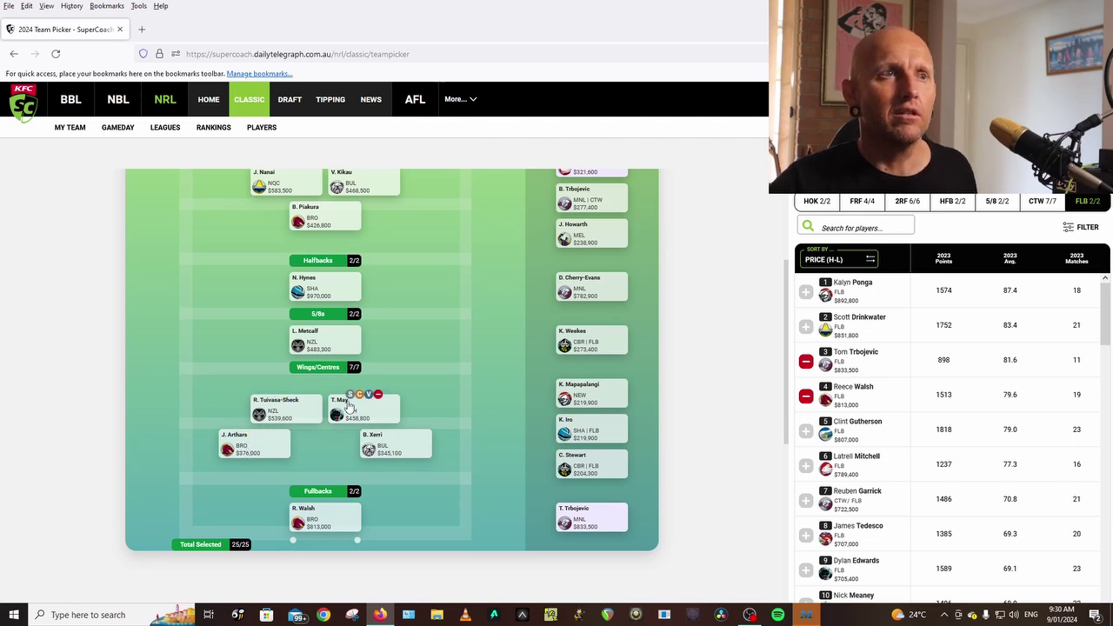
mouse_move(335, 513)
mouse_move(567, 520)
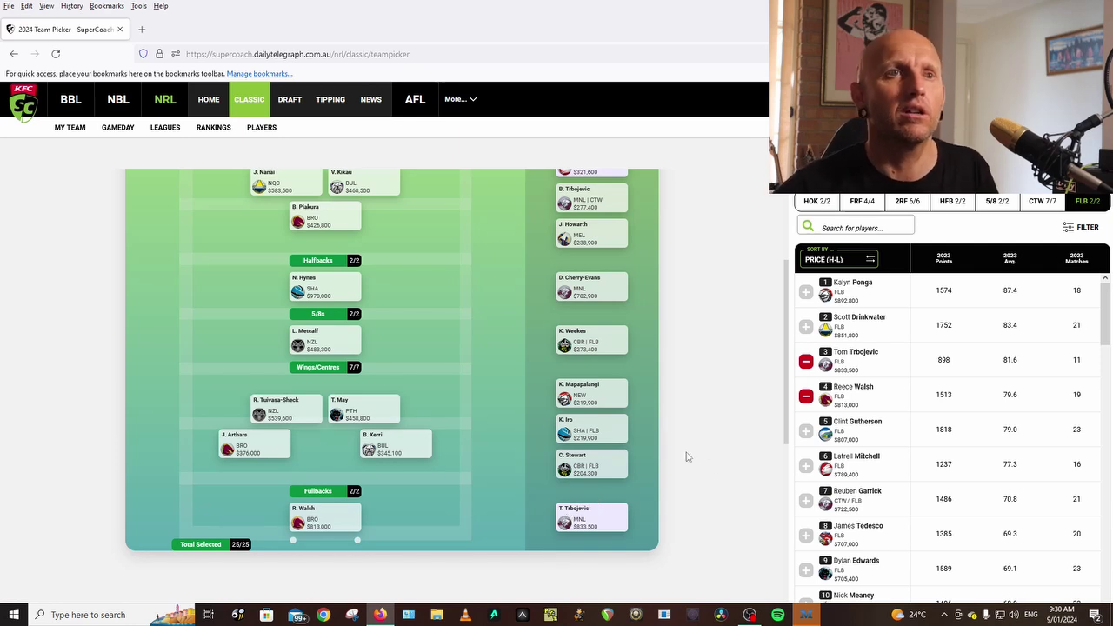
Look over the complete squad from hookers to fullbacks again, weighing the starters, bench players and remaining salary
scroll(703, 455, "up", 3)
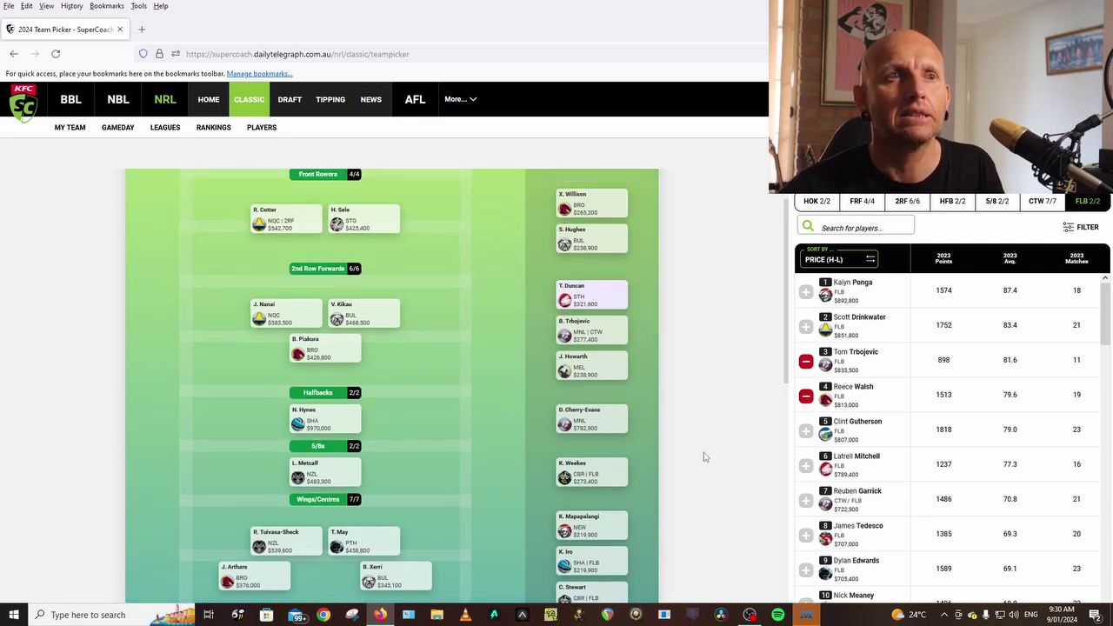
scroll(705, 457, "down", 5)
scroll(707, 460, "up", 6)
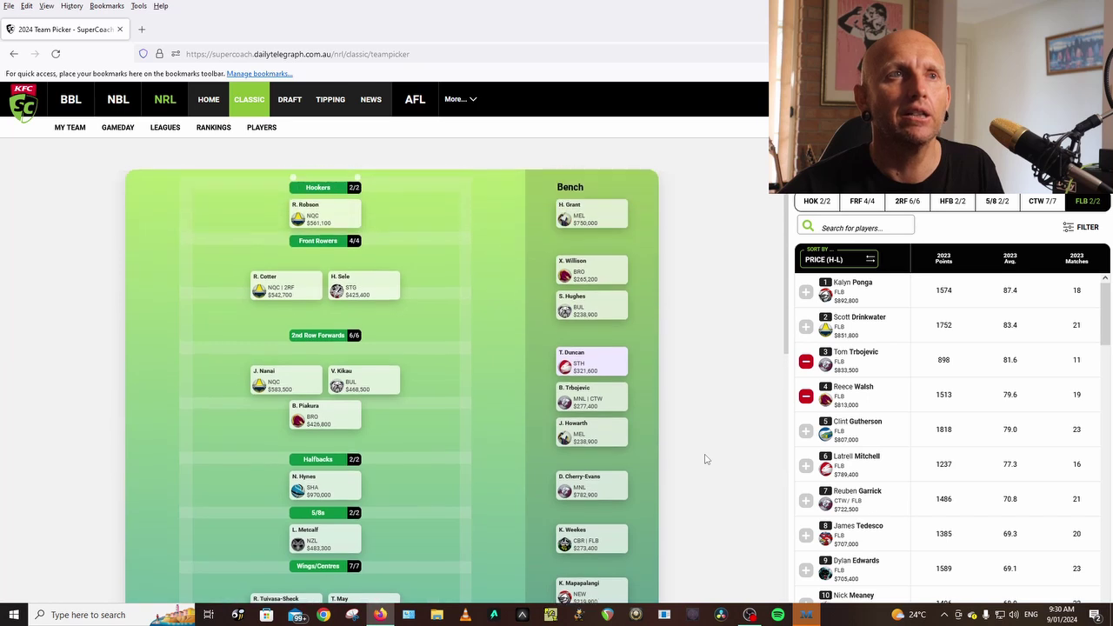
scroll(706, 459, "up", 1)
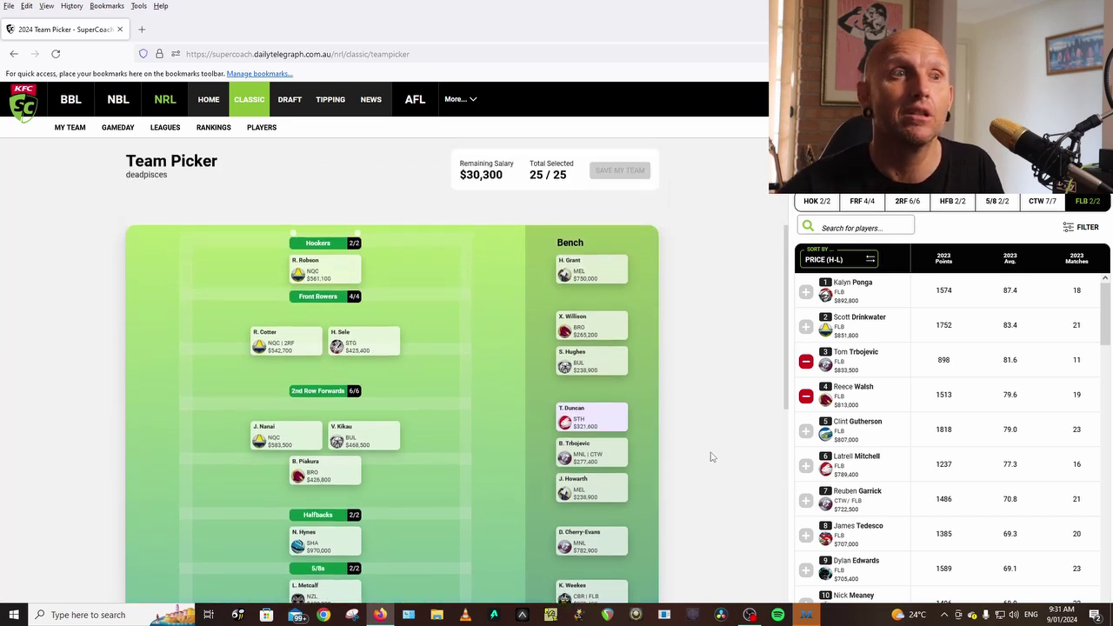
scroll(711, 457, "down", 3)
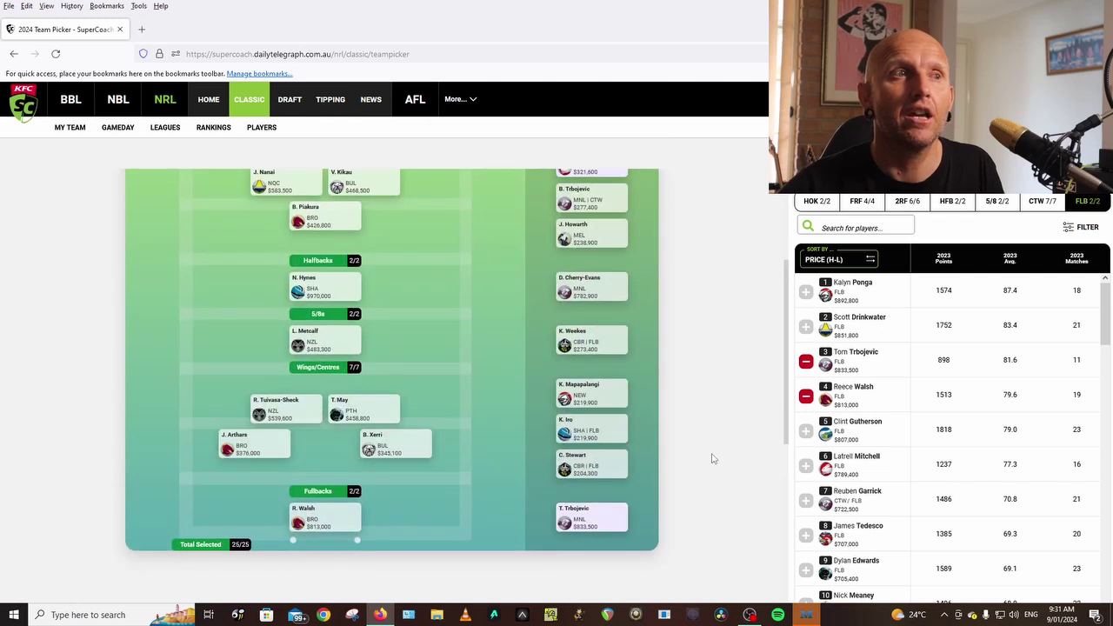
scroll(711, 458, "up", 3)
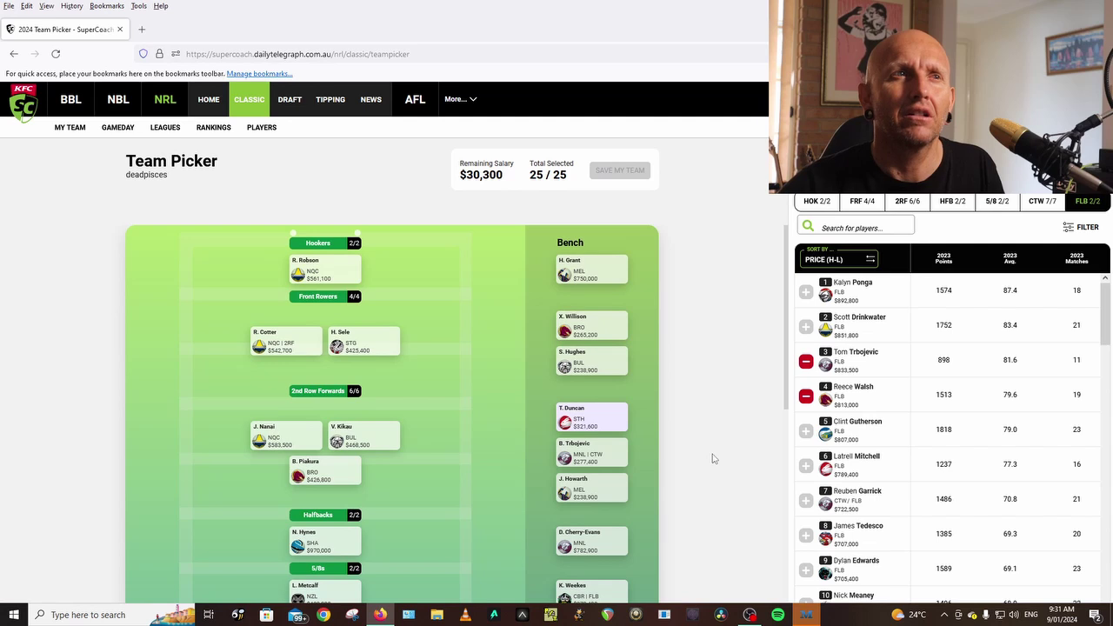
scroll(712, 459, "down", 3)
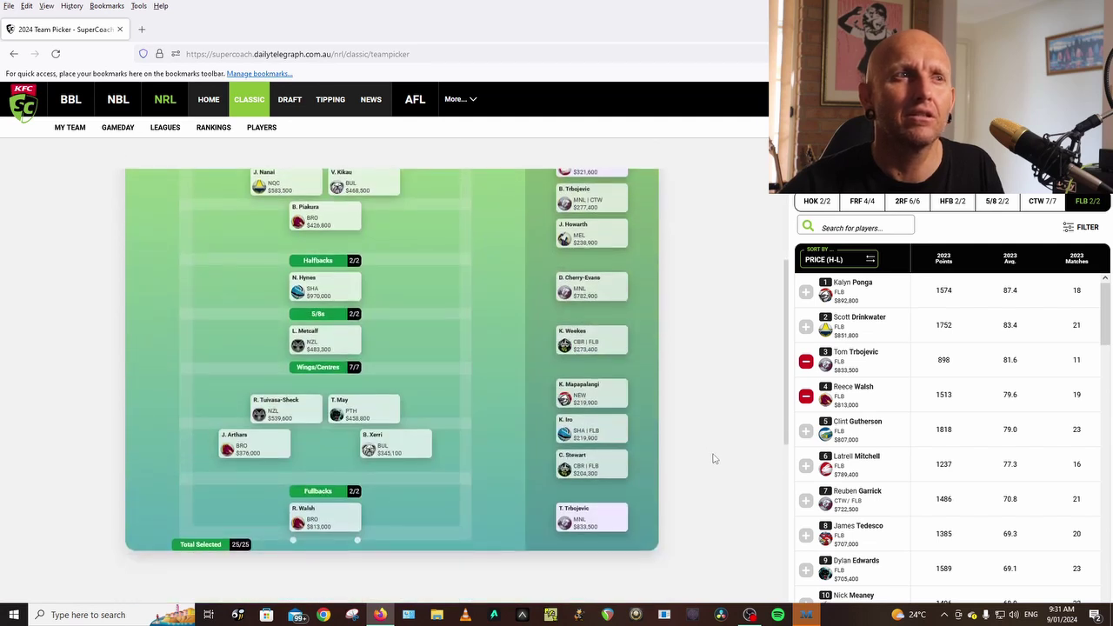
scroll(713, 458, "up", 3)
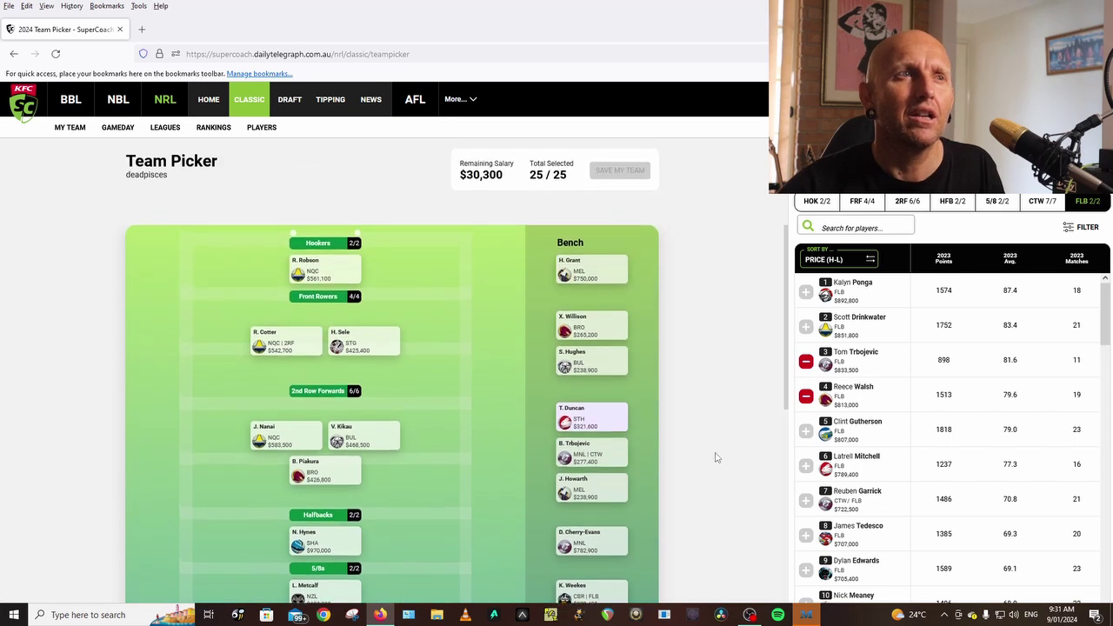
scroll(716, 458, "down", 3)
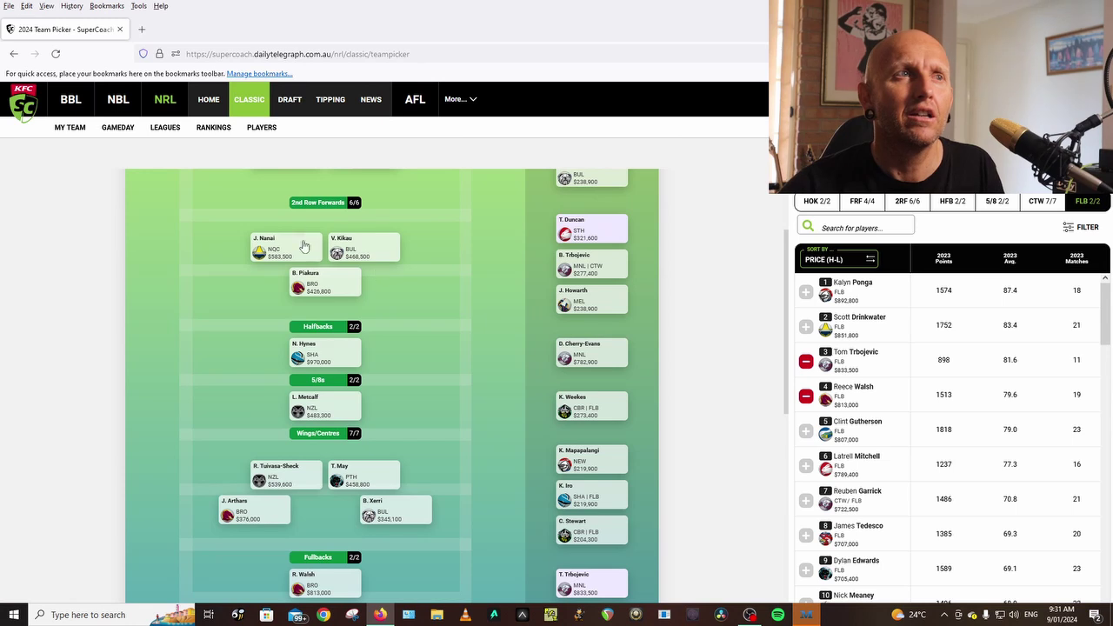
scroll(703, 400, "up", 1)
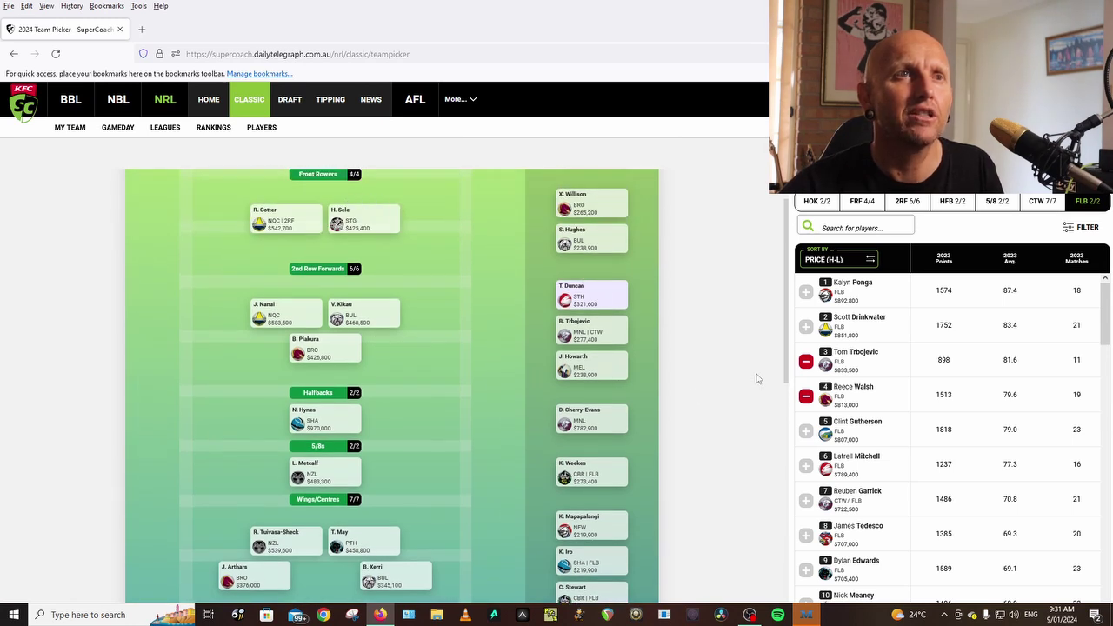
scroll(725, 373, "up", 2)
scroll(723, 371, "down", 4)
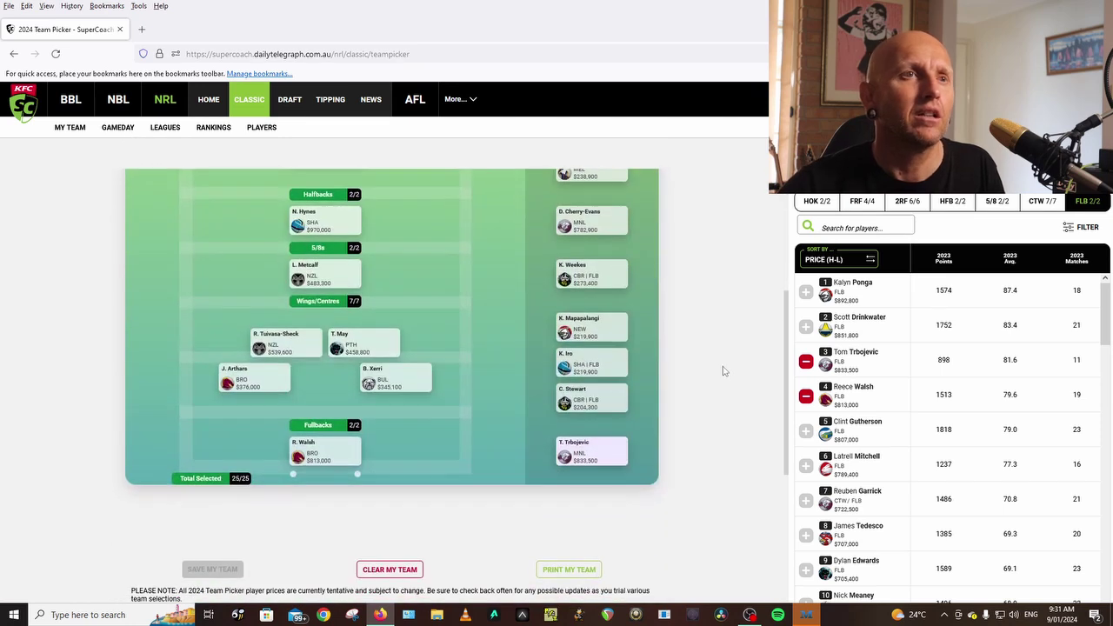
scroll(723, 372, "up", 4)
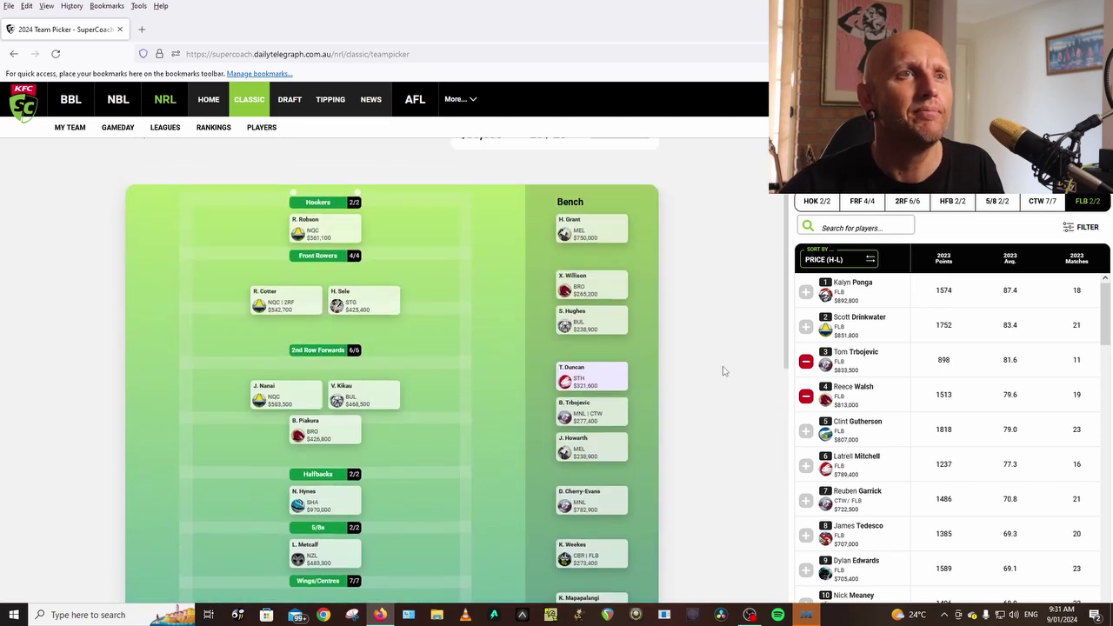